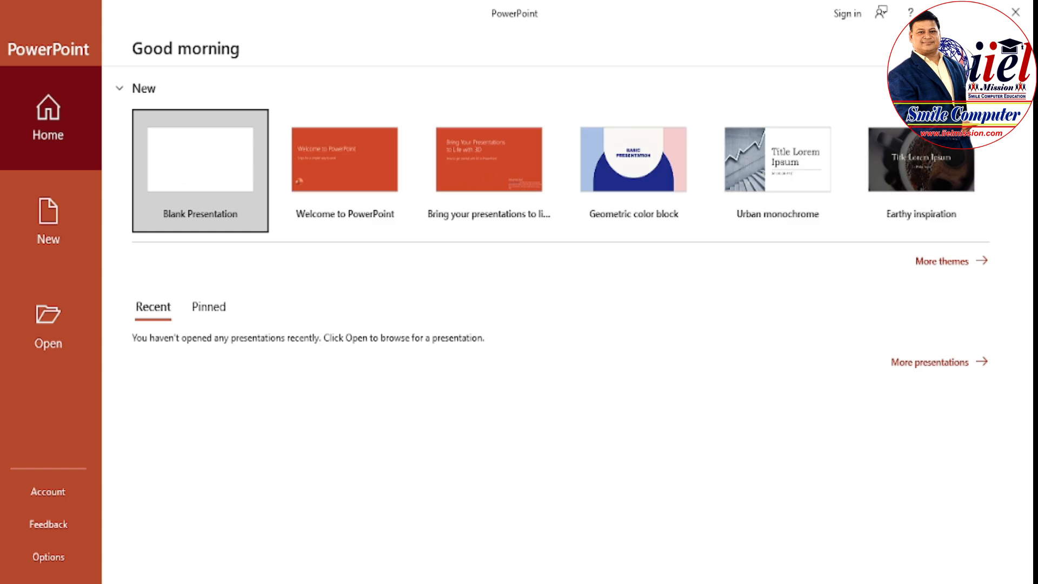
- Open the presentation "Wel-come in 11" from the new1 (E:) drive
{"action": "left_click", "coordinate": [47, 330]}
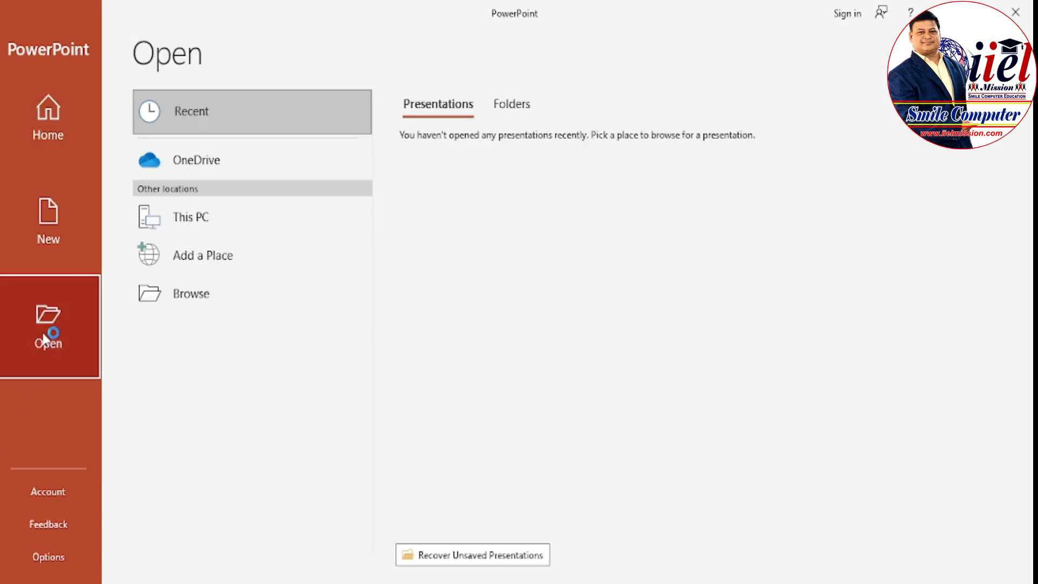
{"action": "left_click", "coordinate": [193, 302]}
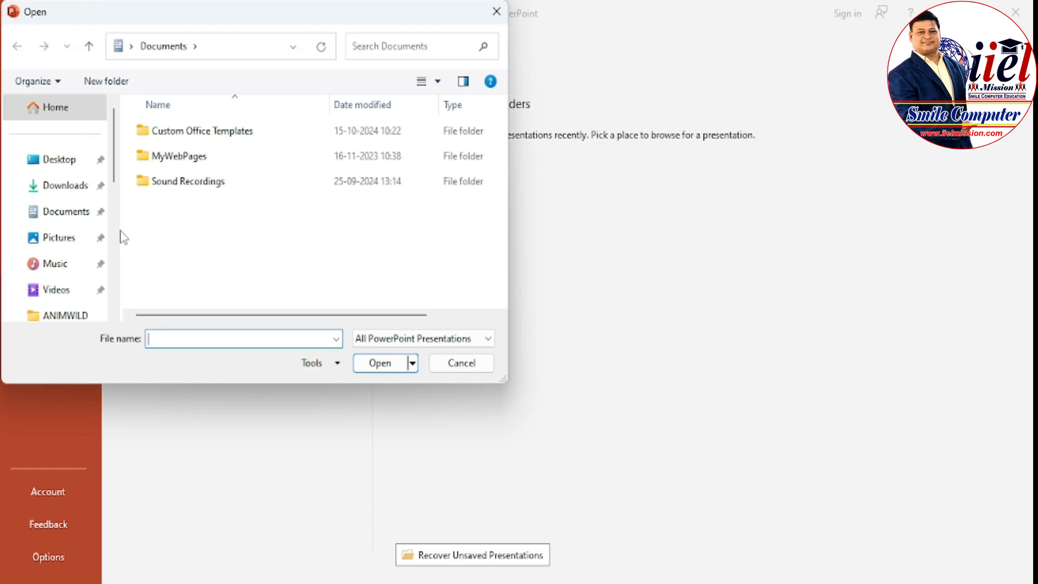
{"action": "scroll", "coordinate": [117, 221], "scroll_direction": "down", "scroll_amount": 2}
{"action": "left_click_drag", "start_coordinate": [117, 222], "coordinate": [117, 254]}
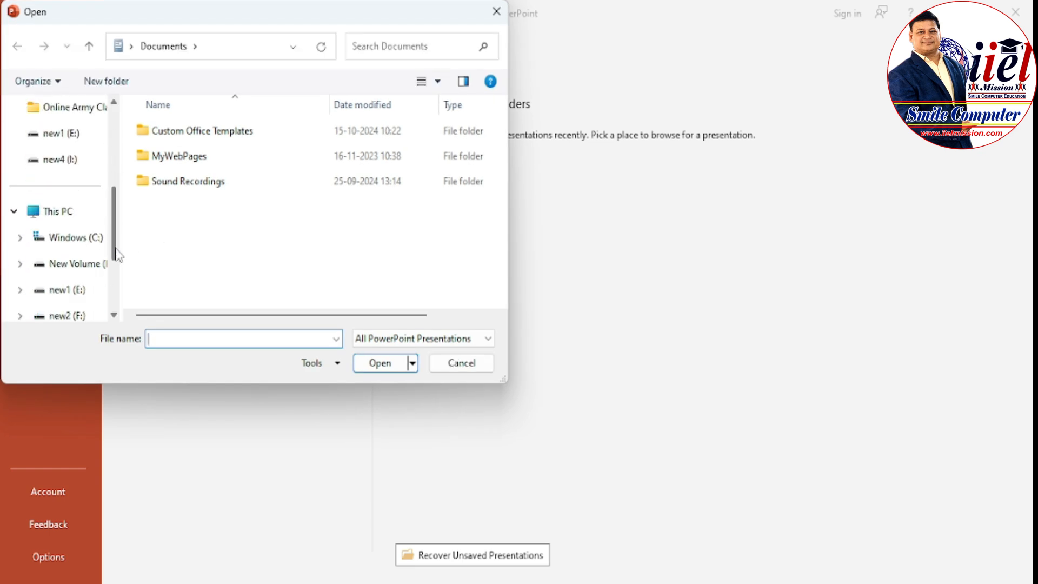
{"action": "left_click", "coordinate": [75, 290]}
{"action": "left_click", "coordinate": [192, 141]}
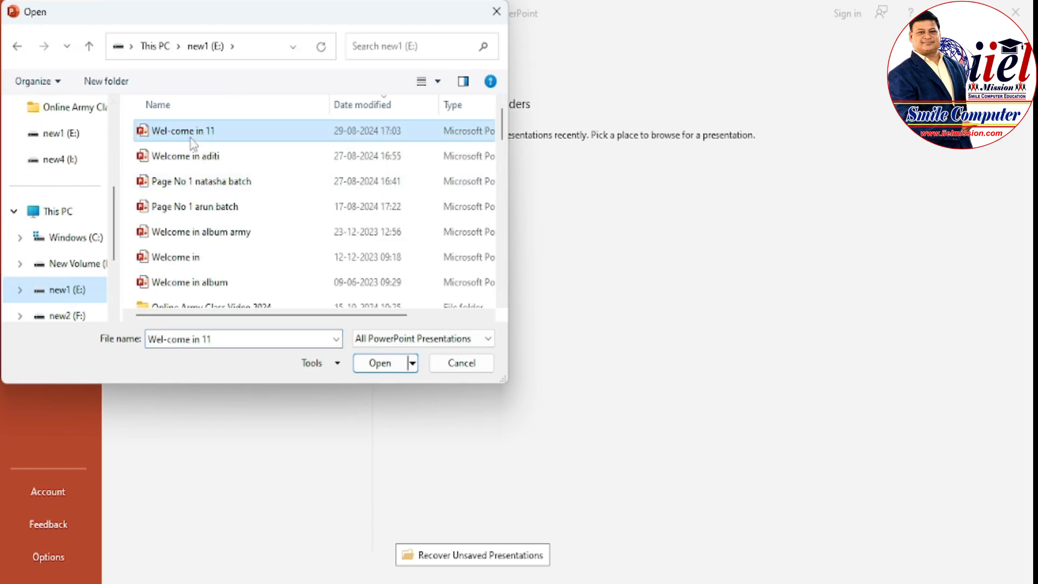
{"action": "double_click", "coordinate": [192, 141]}
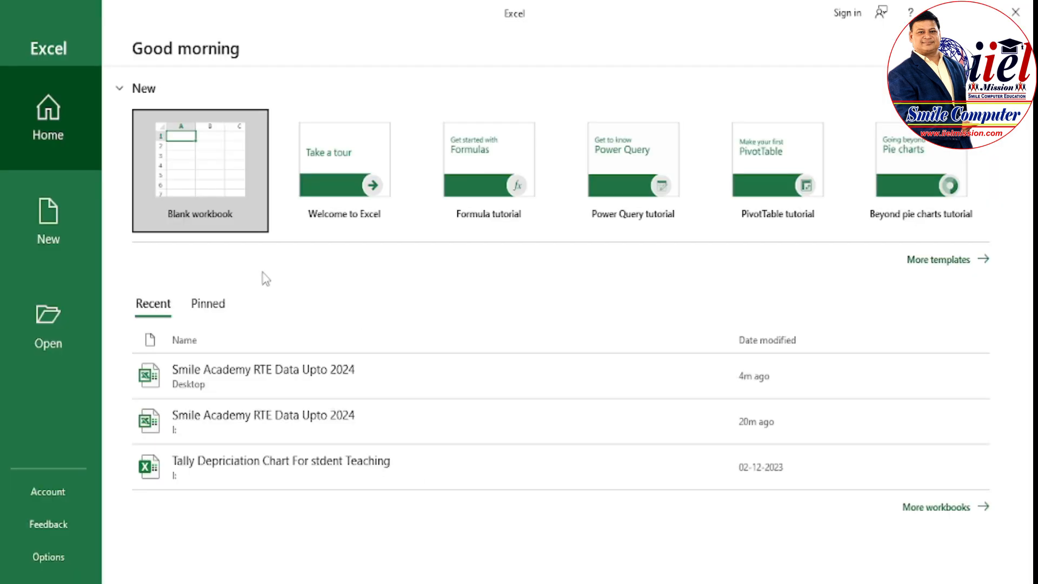
- Open the recent workbook "Smile Academy RTE Data Upto 2024" from the Desktop in Excel and bring its first columns into view
{"action": "left_click", "coordinate": [267, 369]}
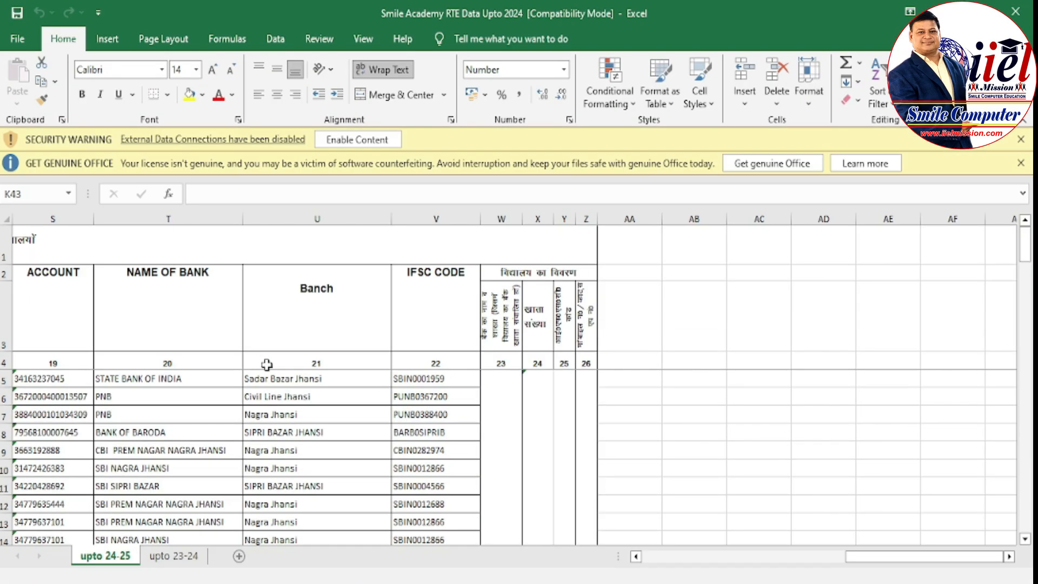
{"action": "left_click_drag", "start_coordinate": [919, 557], "coordinate": [708, 563]}
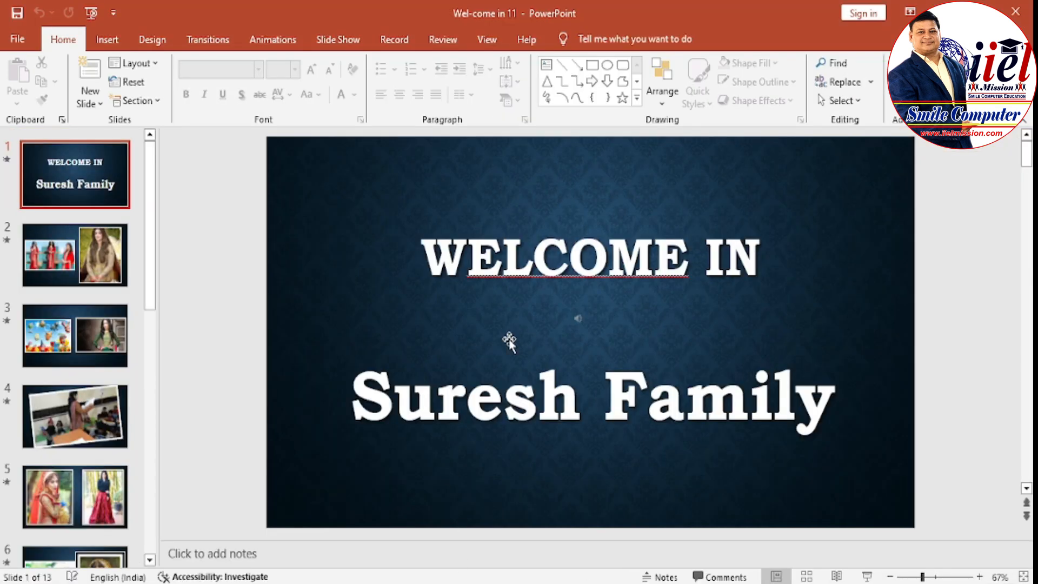
- Switch to Chrome and open the iielmission.com website
{"action": "left_click", "coordinate": [491, 583]}
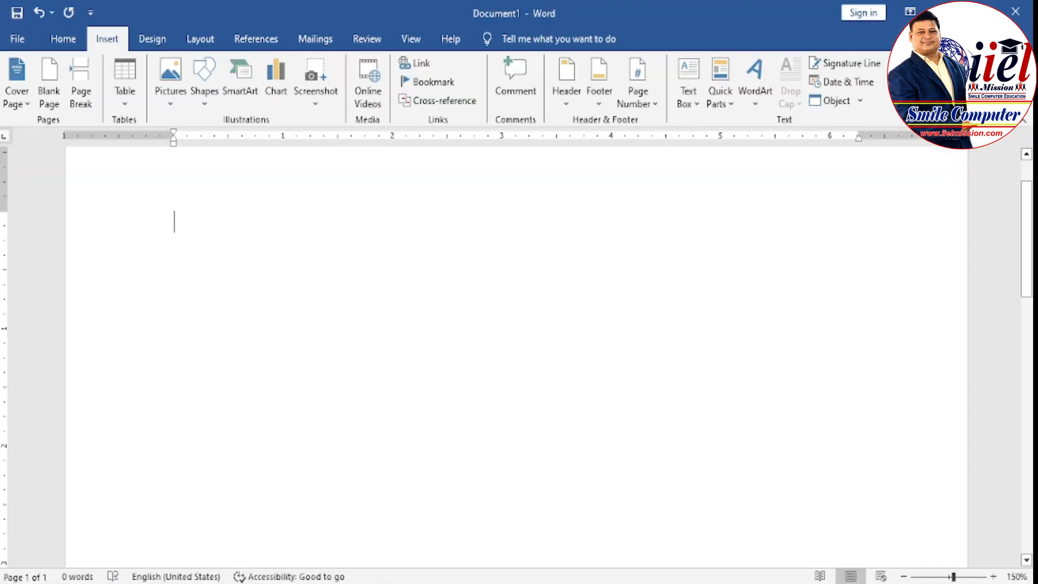
{"action": "left_click", "coordinate": [509, 565]}
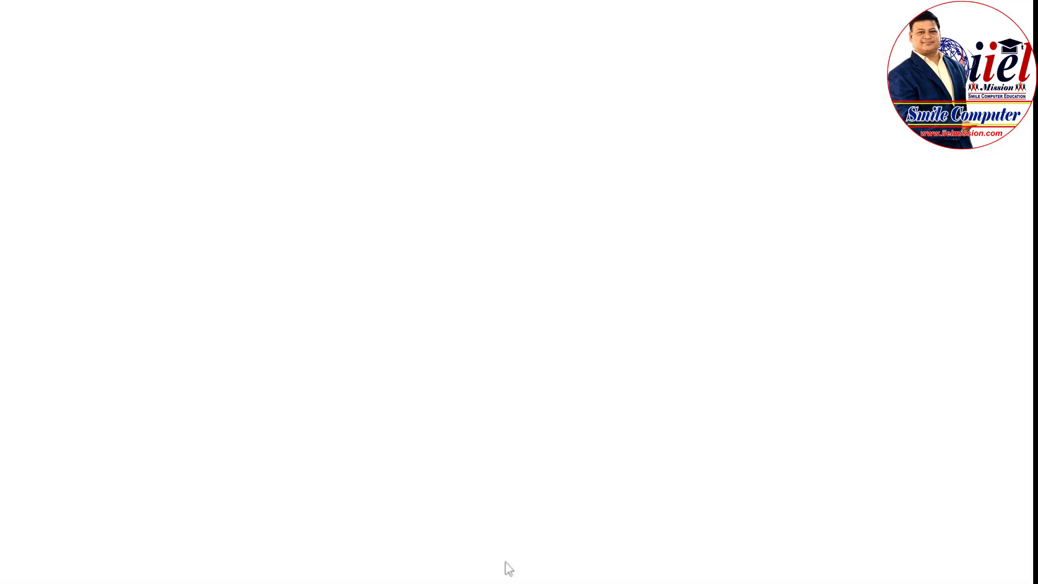
{"action": "type", "text": "iielmission"}
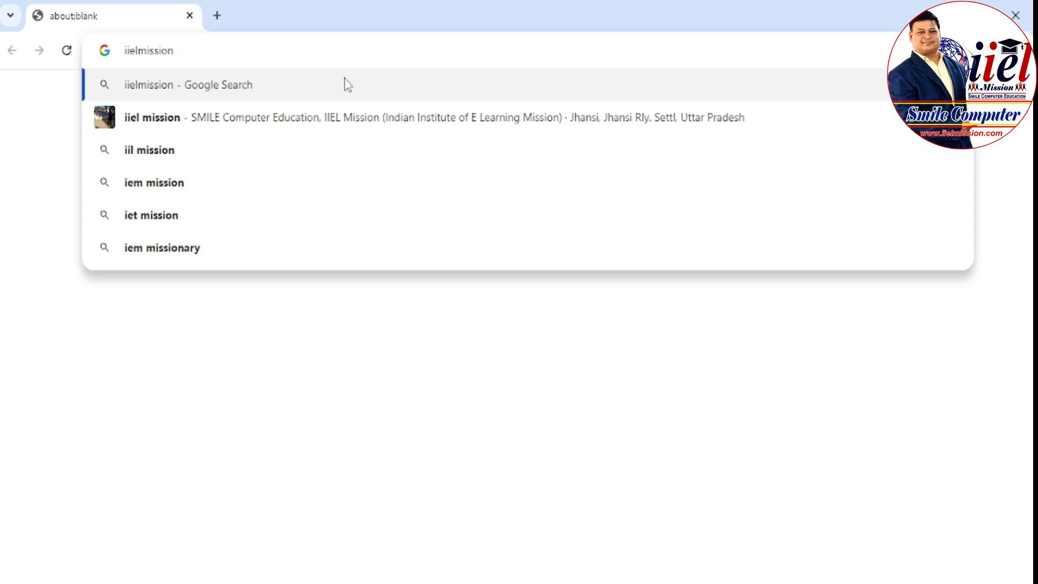
{"action": "key", "text": "ctrl+Return"}
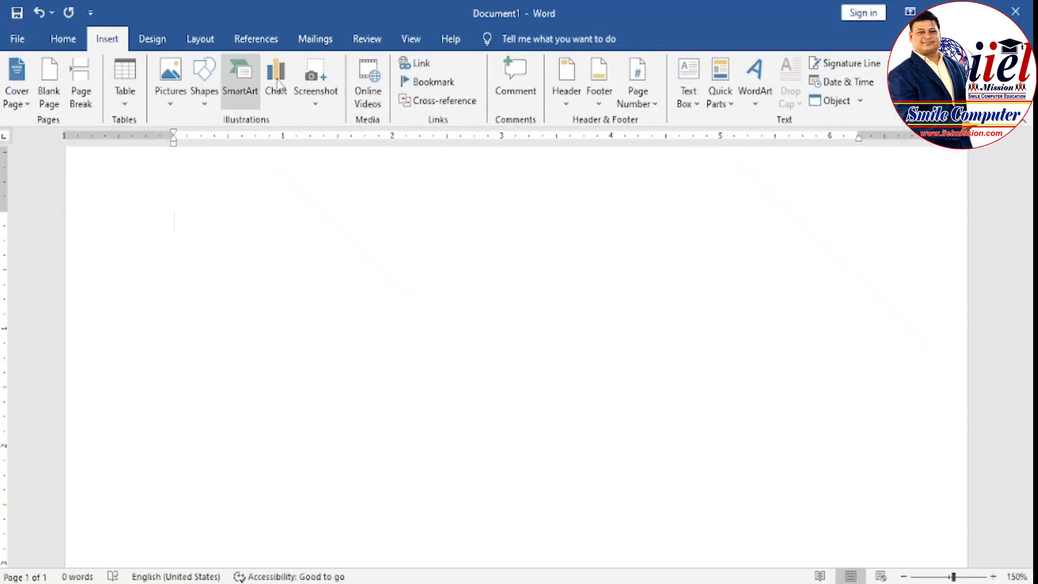
- Insert a screenshot of the iielmission.com browser window into the Word document and delete the picture
{"action": "left_click", "coordinate": [316, 103]}
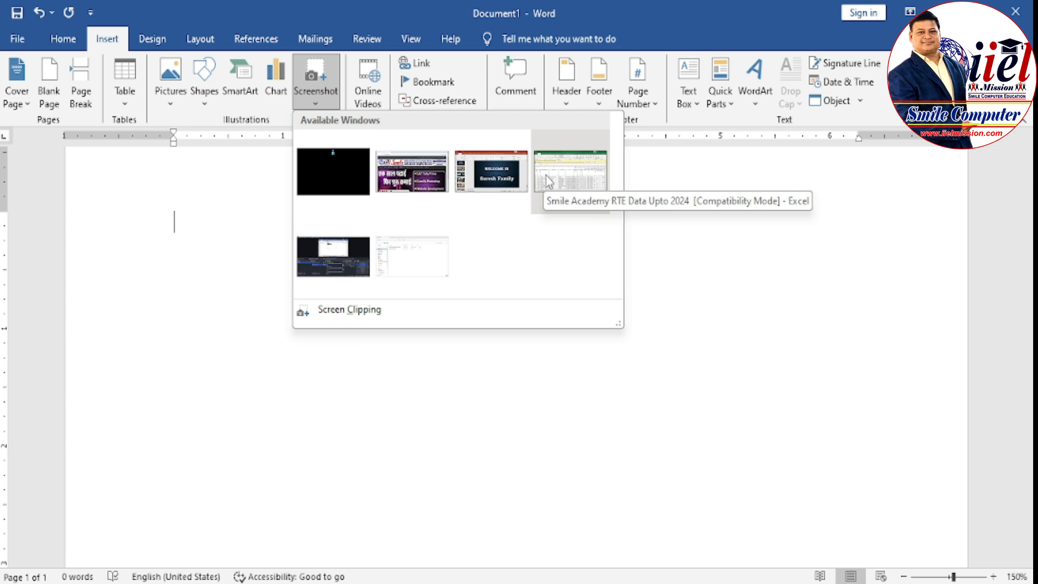
{"action": "left_click", "coordinate": [421, 169]}
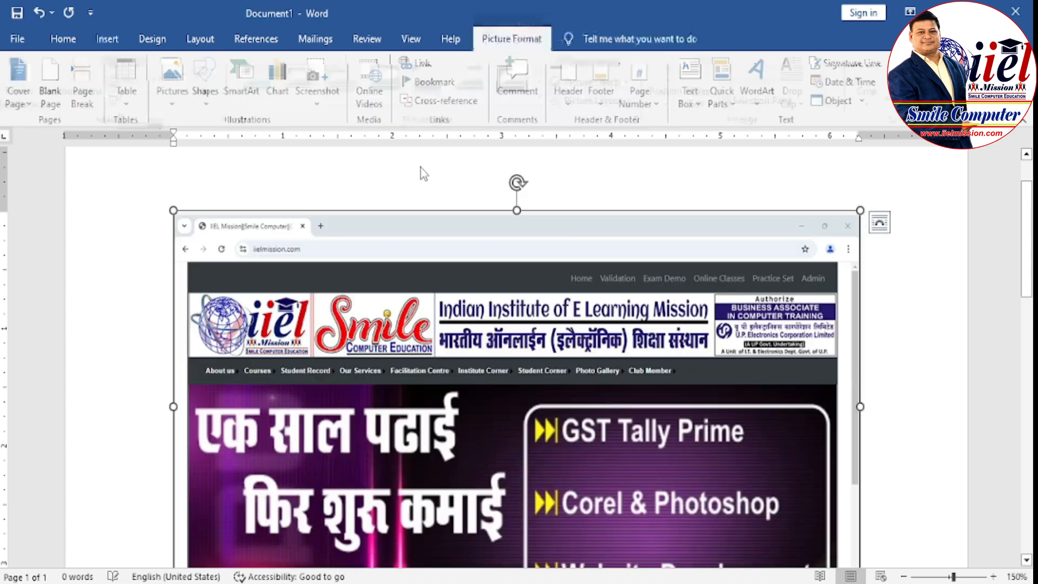
{"action": "scroll", "coordinate": [691, 323], "scroll_direction": "down", "scroll_amount": 2}
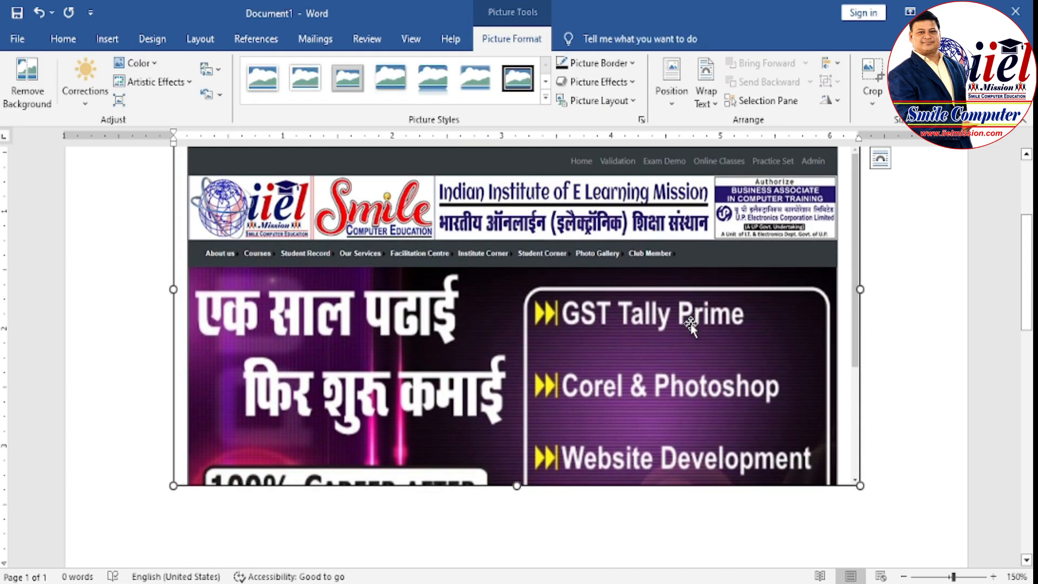
{"action": "key", "text": "Delete"}
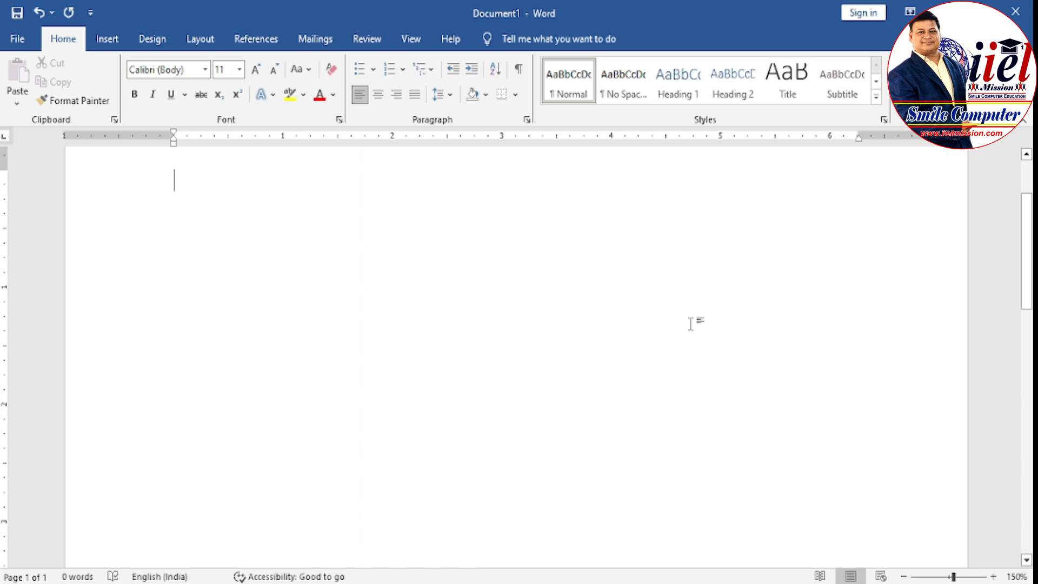
- Insert a screenshot of the open PowerPoint presentation window and delete the picture
{"action": "left_click", "coordinate": [107, 39]}
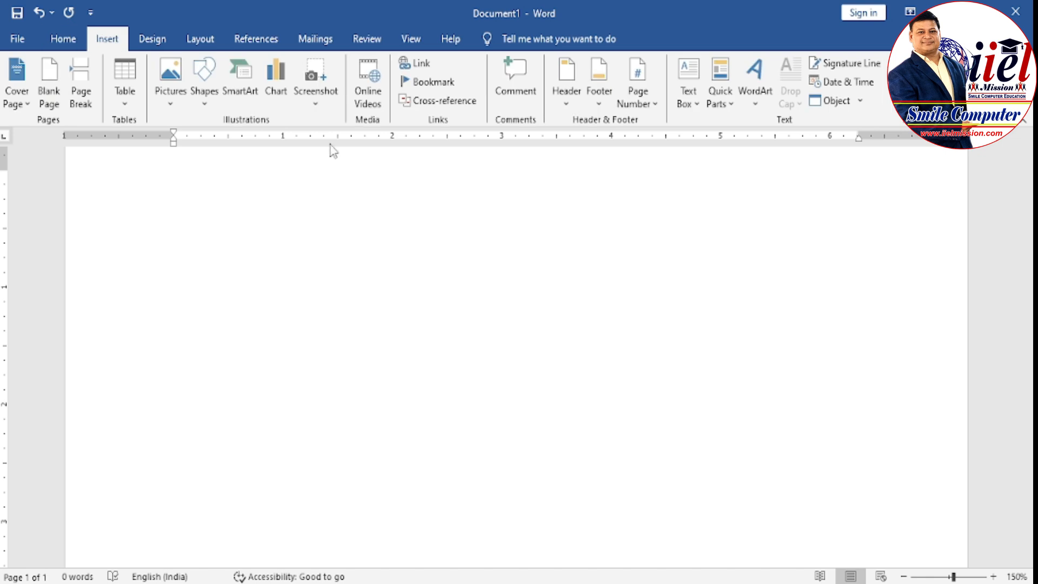
{"action": "left_click", "coordinate": [316, 104]}
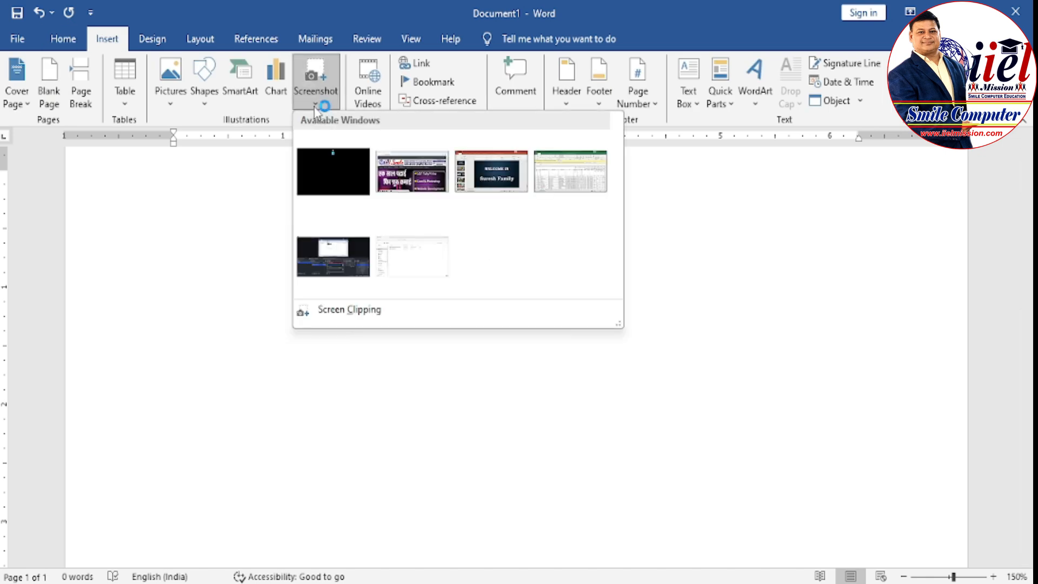
{"action": "left_click", "coordinate": [514, 162]}
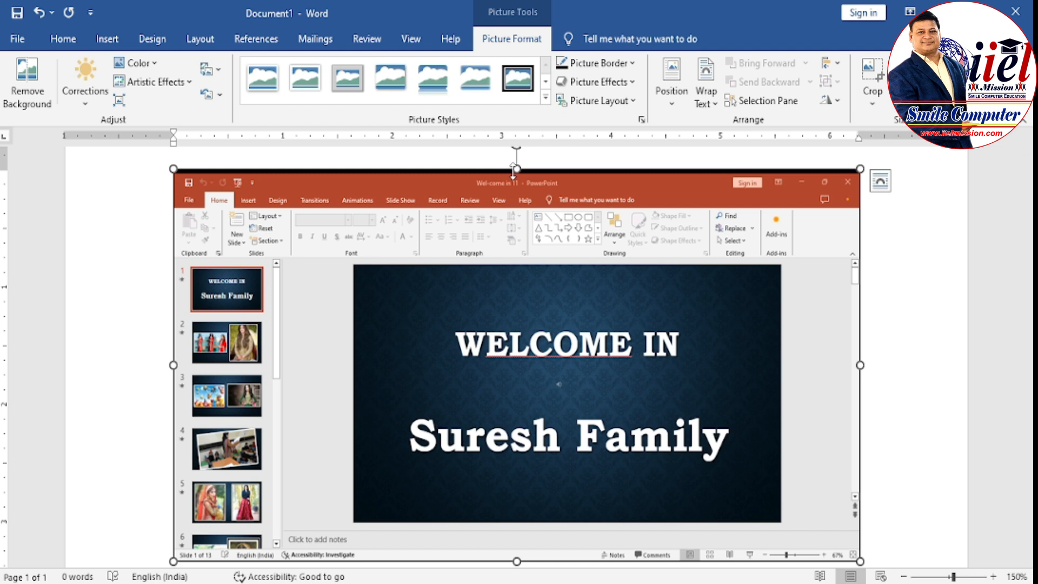
{"action": "key", "text": "Delete"}
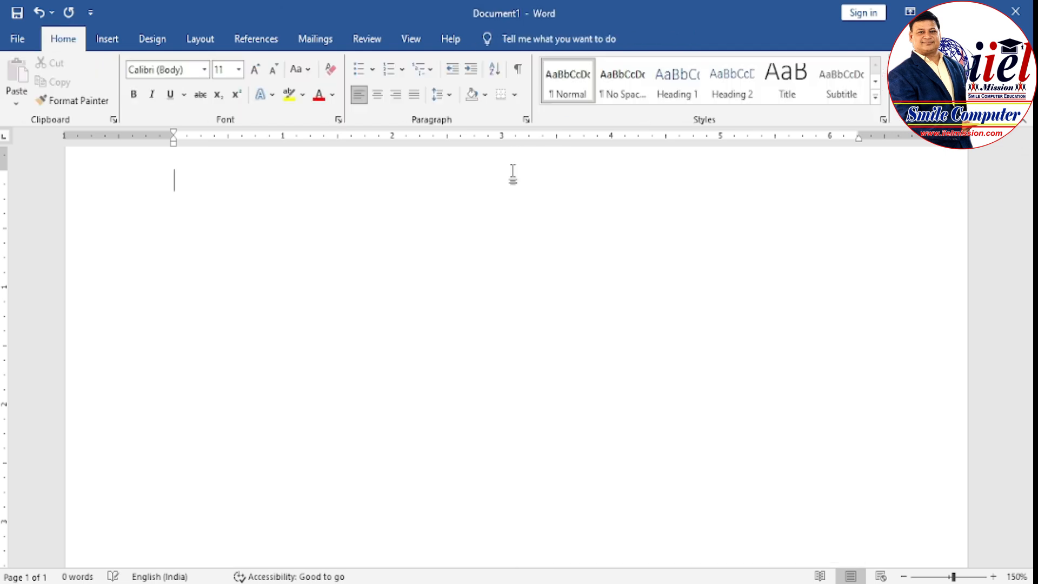
- Insert a screenshot of the open Excel workbook window and delete the picture
{"action": "left_click", "coordinate": [100, 45]}
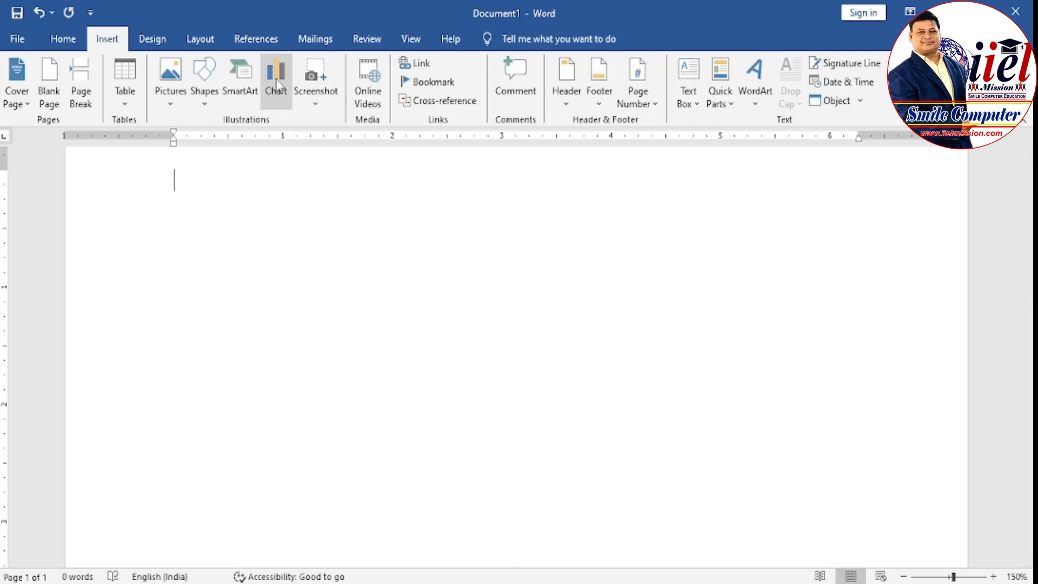
{"action": "left_click", "coordinate": [316, 102]}
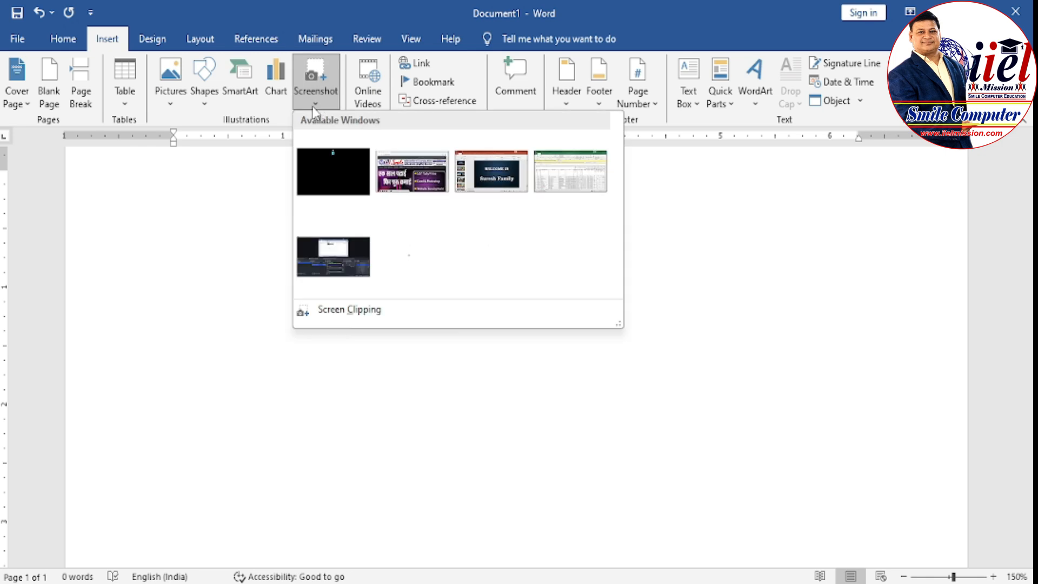
{"action": "left_click", "coordinate": [543, 173]}
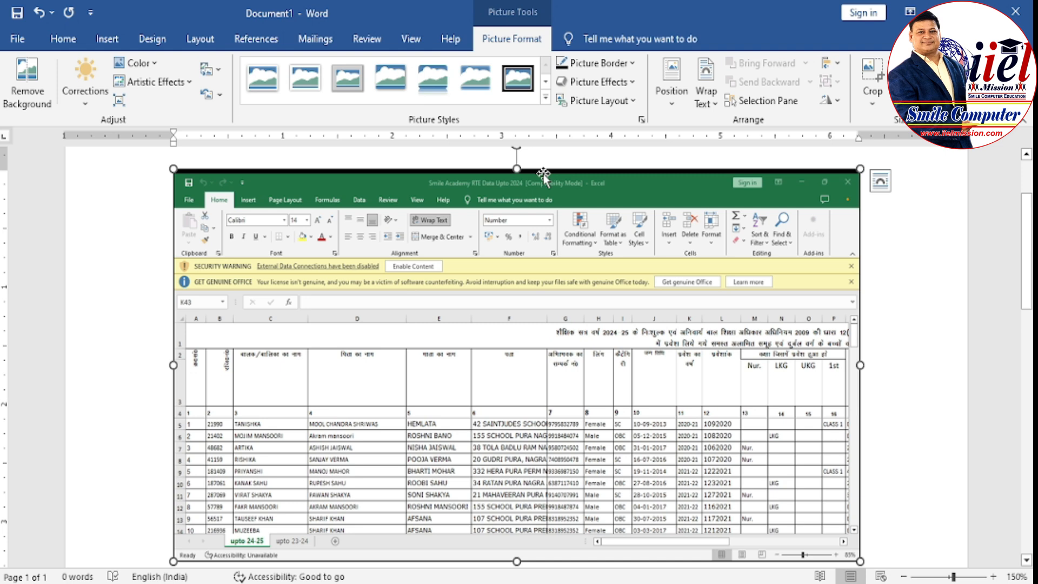
{"action": "key", "text": "Delete"}
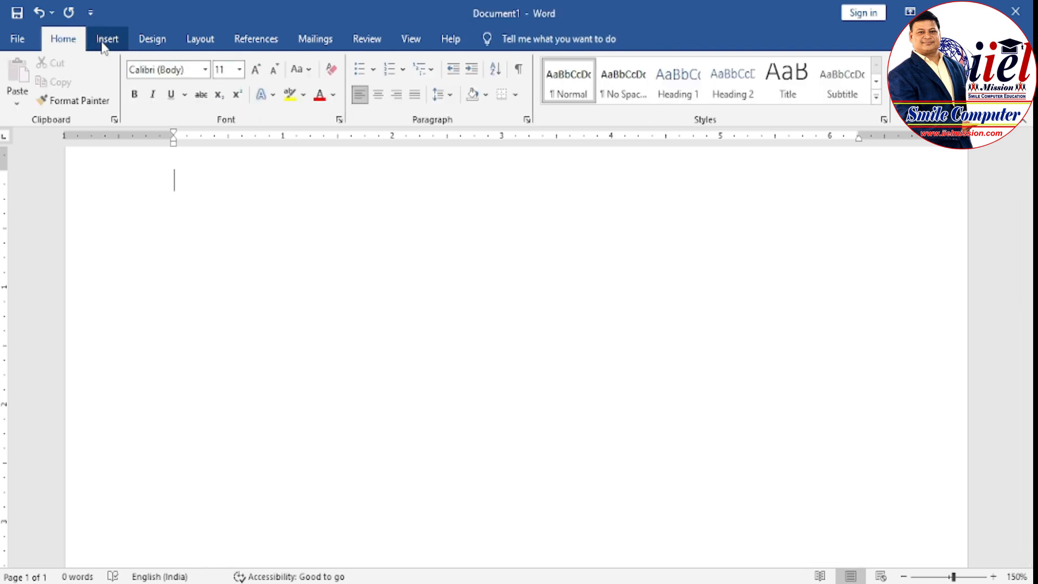
- Insert a screen clipping of the iiel Mission and Smile Computer Education logos from the website and delete the picture
{"action": "left_click", "coordinate": [106, 39]}
{"action": "left_click", "coordinate": [322, 103]}
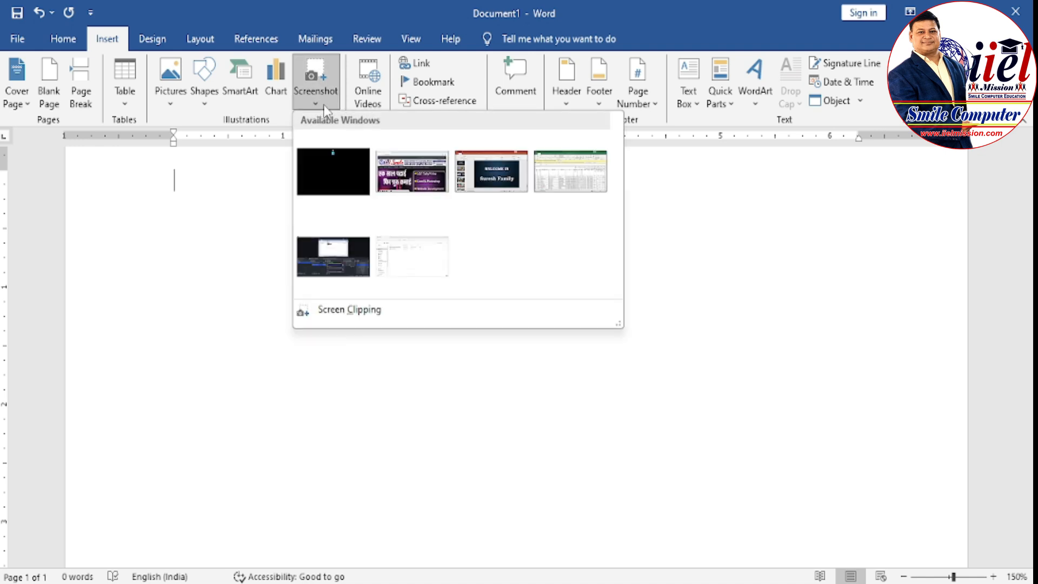
{"action": "left_click", "coordinate": [346, 317]}
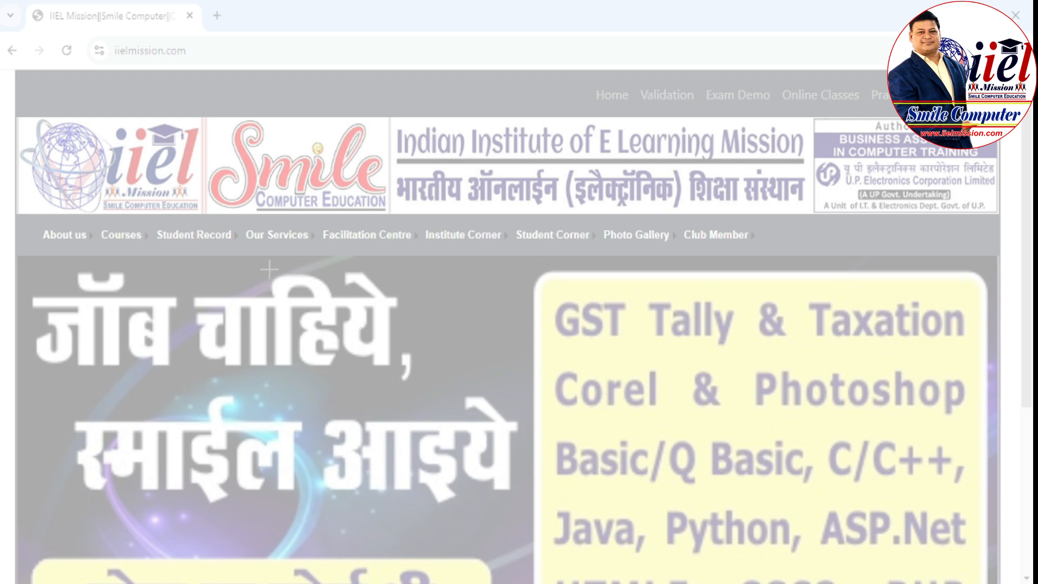
{"action": "left_click_drag", "start_coordinate": [15, 117], "coordinate": [390, 216]}
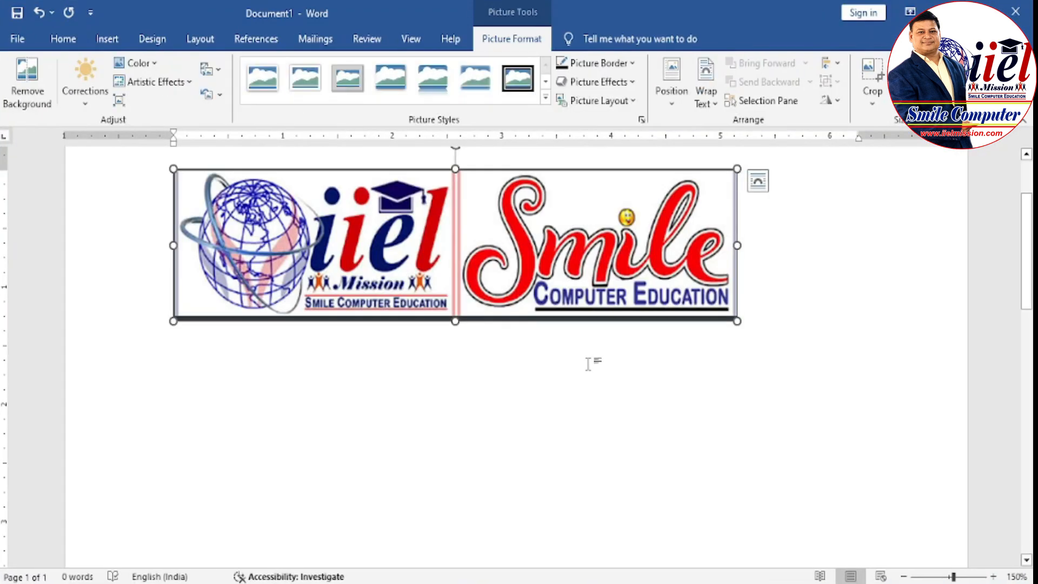
{"action": "key", "text": "Delete"}
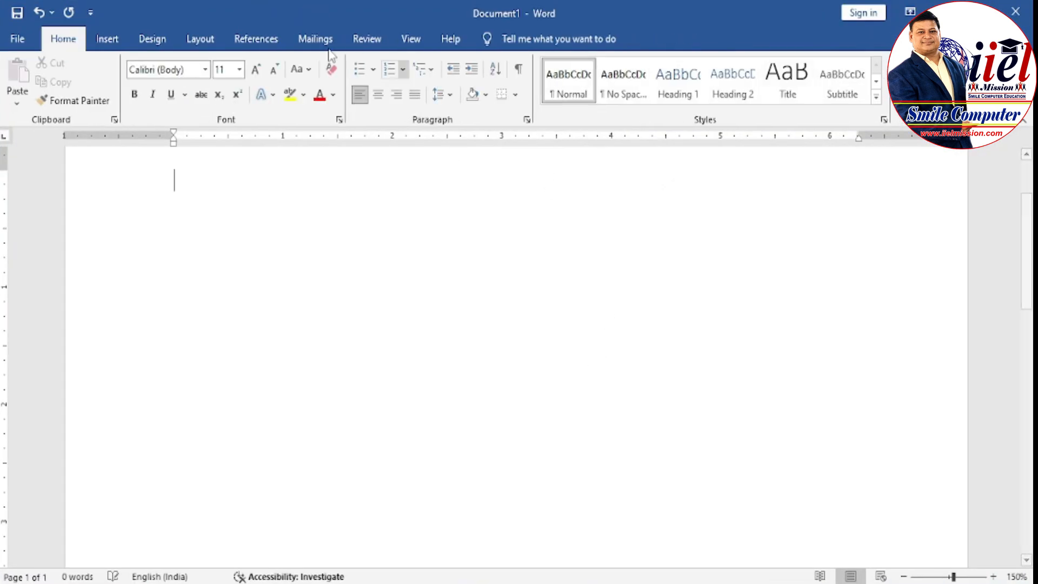
- Insert a screen clipping of the website's full header, from the top link row down to the main navigation bar
{"action": "left_click", "coordinate": [114, 41]}
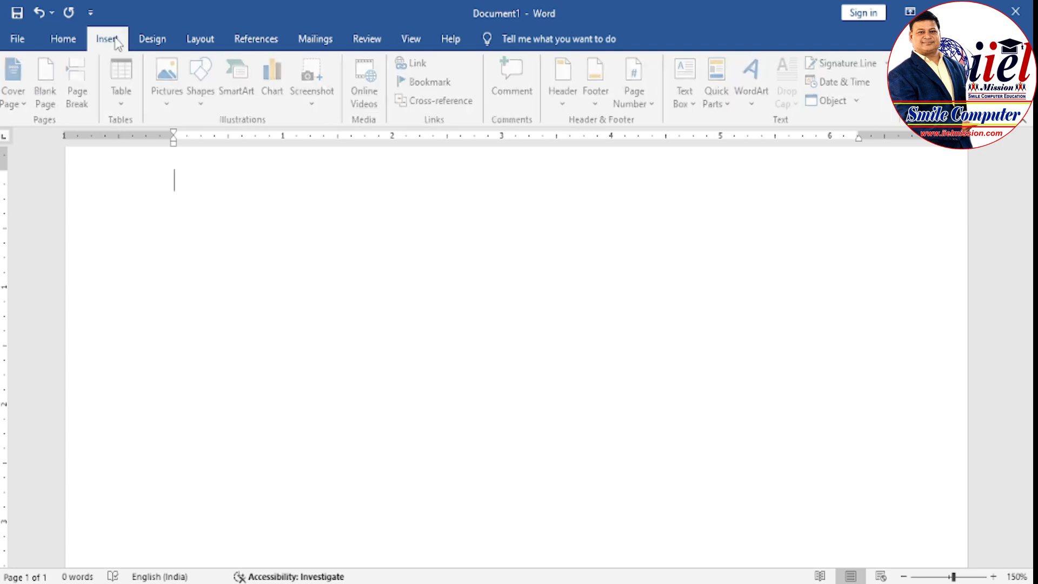
{"action": "left_click", "coordinate": [316, 103]}
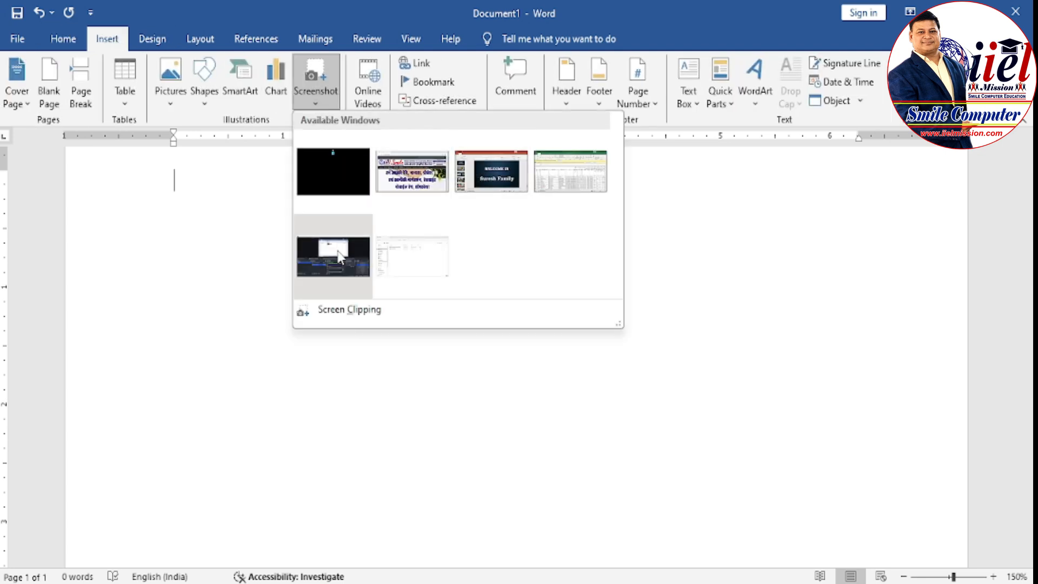
{"action": "left_click", "coordinate": [347, 316]}
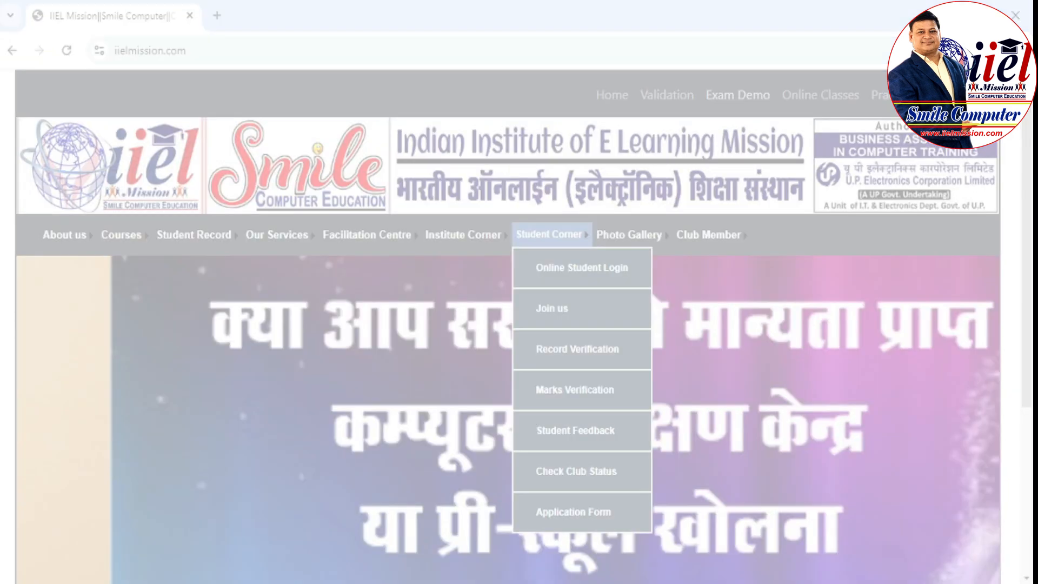
{"action": "left_click_drag", "start_coordinate": [18, 68], "coordinate": [999, 255]}
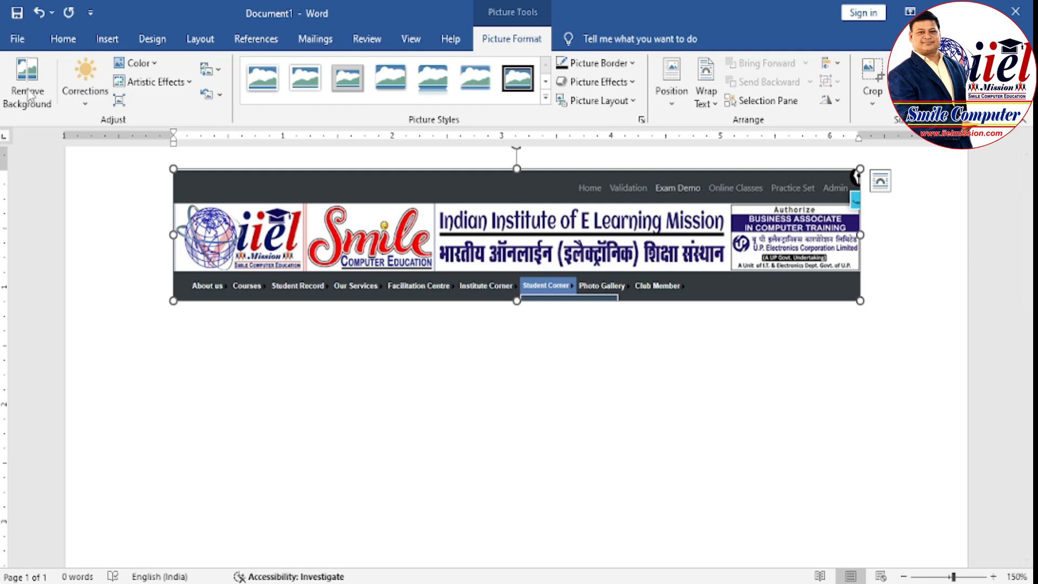
- Apply a framed picture style to the website header clipping and delete the picture
{"action": "left_click", "coordinate": [347, 86]}
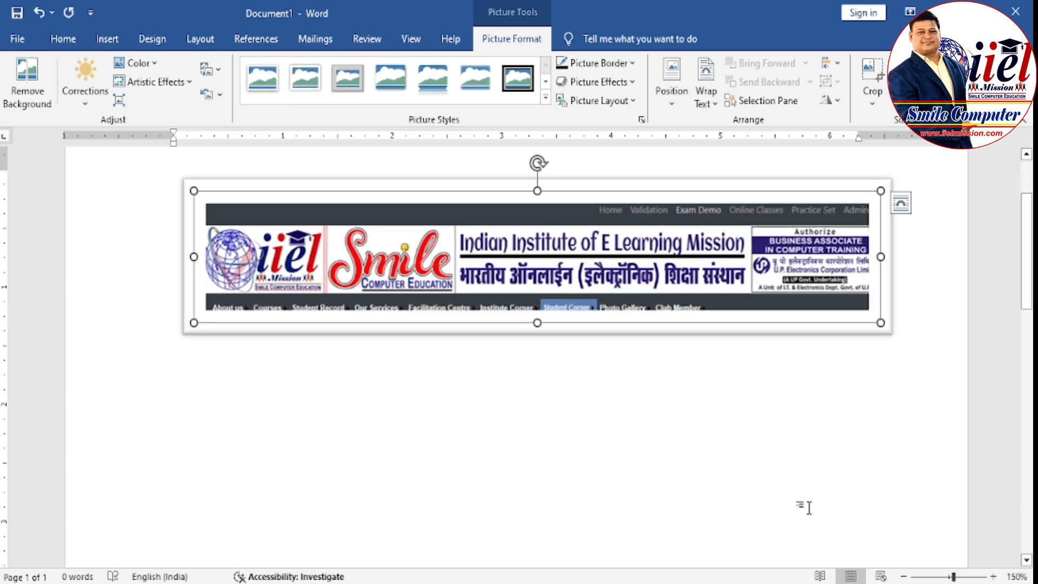
{"action": "key", "text": "Delete"}
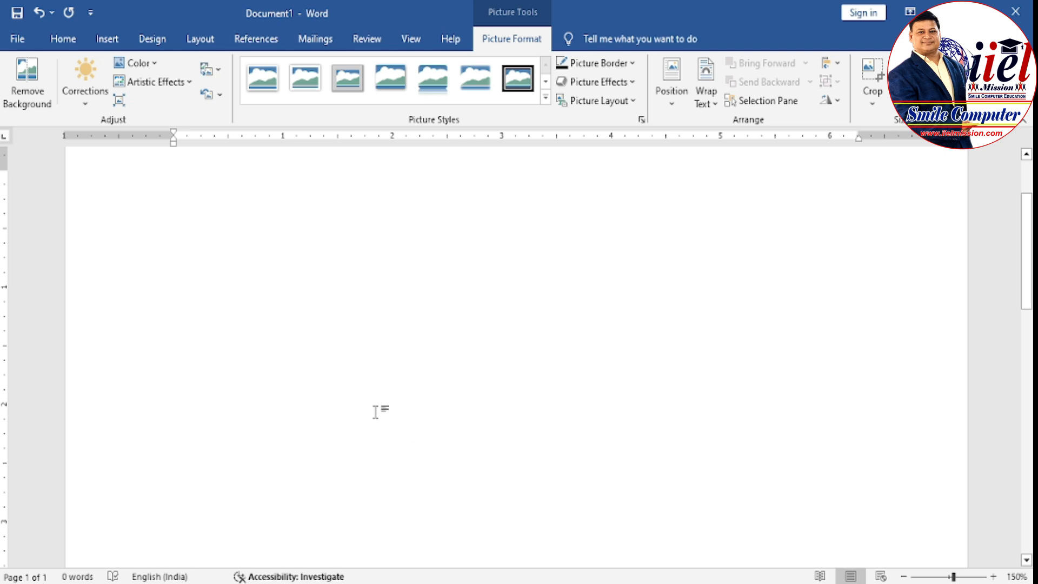
- Switch to the browser and search Google for "join indian army" in a new tab
{"action": "left_click", "coordinate": [102, 40]}
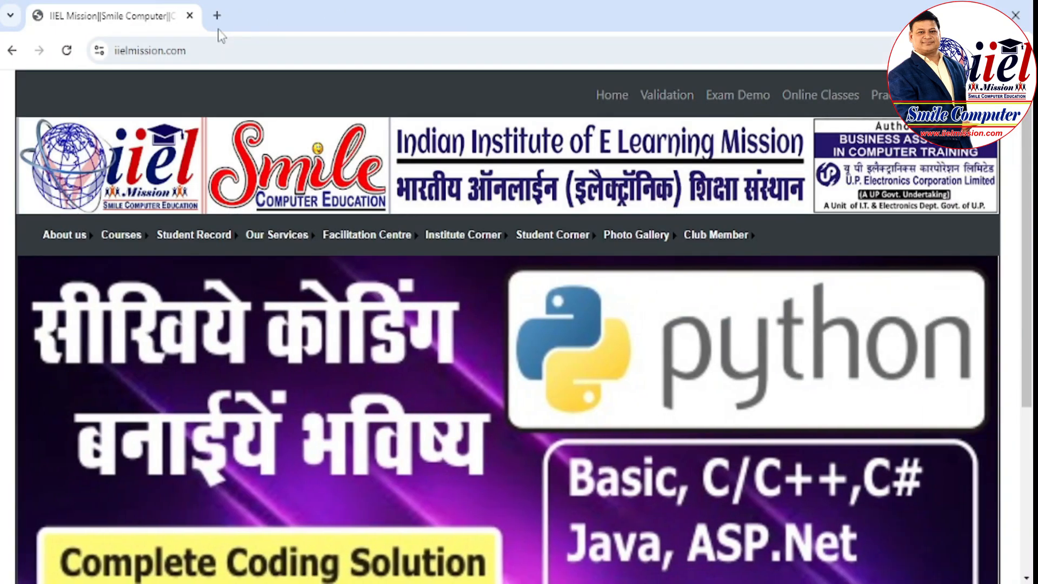
{"action": "left_click", "coordinate": [216, 15]}
{"action": "left_click", "coordinate": [332, 315]}
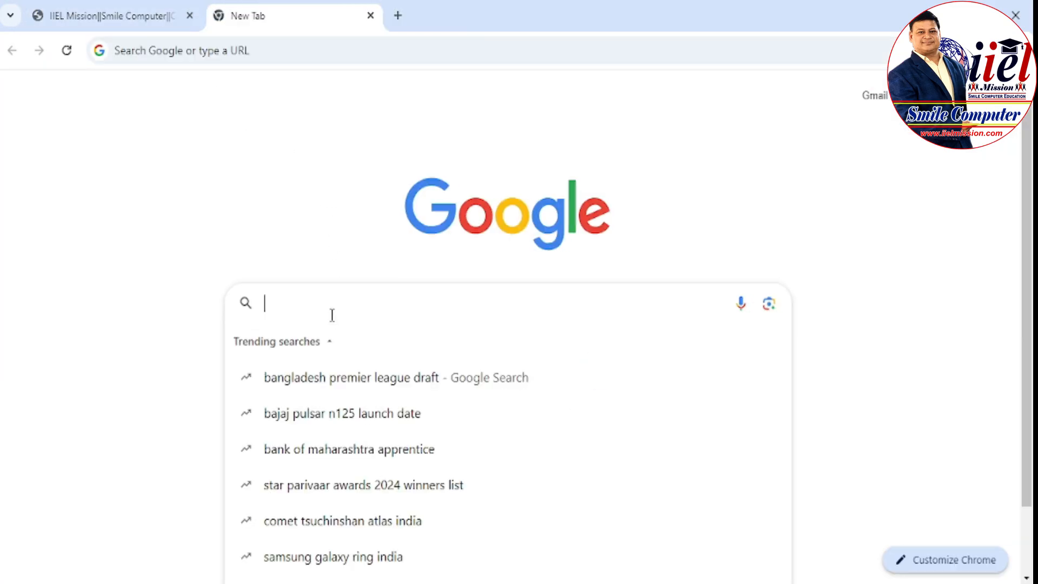
{"action": "type", "text": "joa"}
{"action": "key", "text": "BackSpace"}
{"action": "key", "text": "BackSpace"}
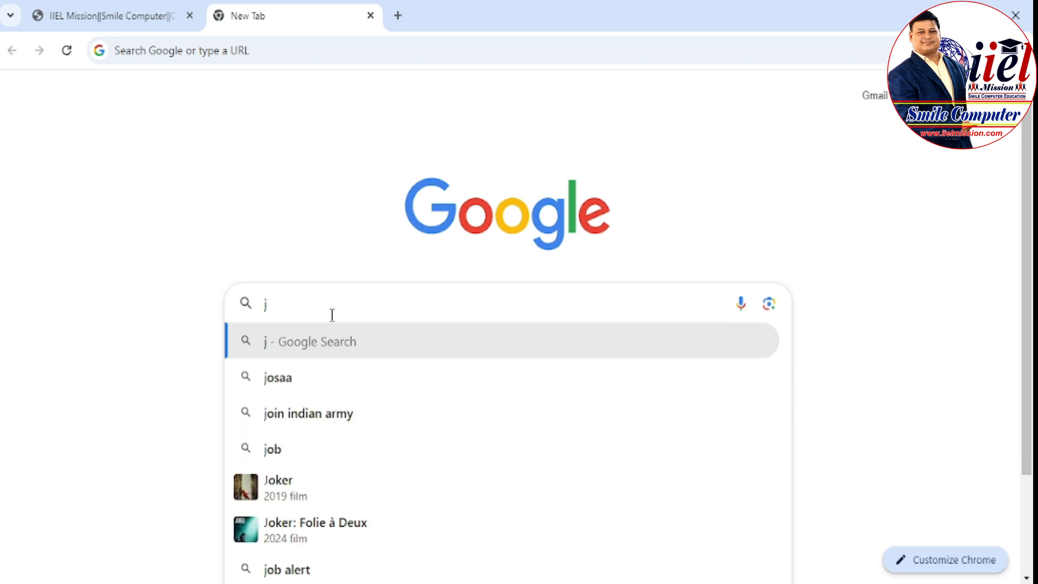
{"action": "type", "text": "oin in"}
{"action": "key", "text": "Return"}
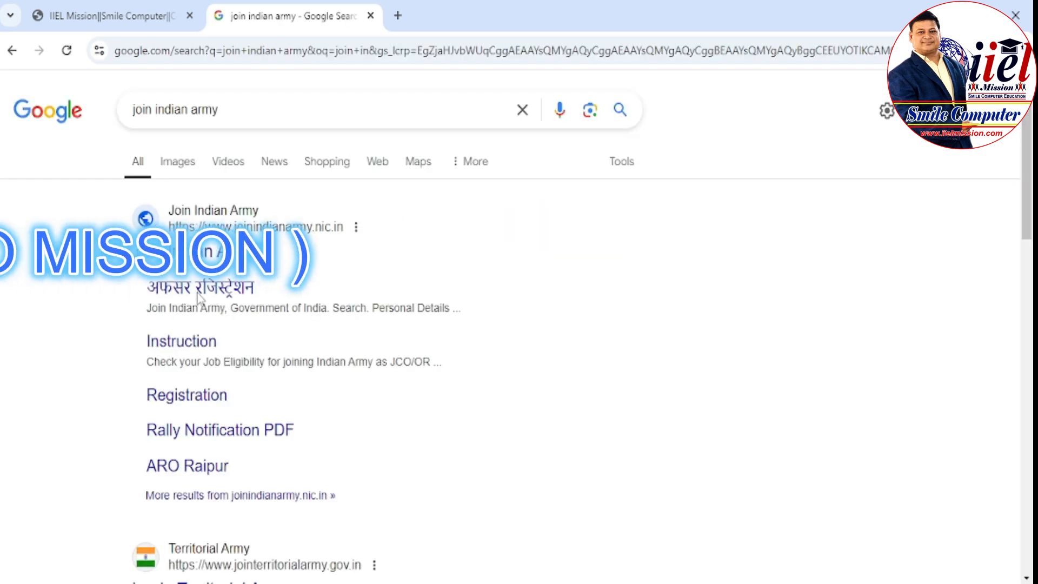
- Open the Join Indian Army and Join Indian Navy results in separate tabs and look through the Indian Army homepage
{"action": "middle_click", "coordinate": [199, 290]}
{"action": "scroll", "coordinate": [230, 332], "scroll_direction": "down", "scroll_amount": 5}
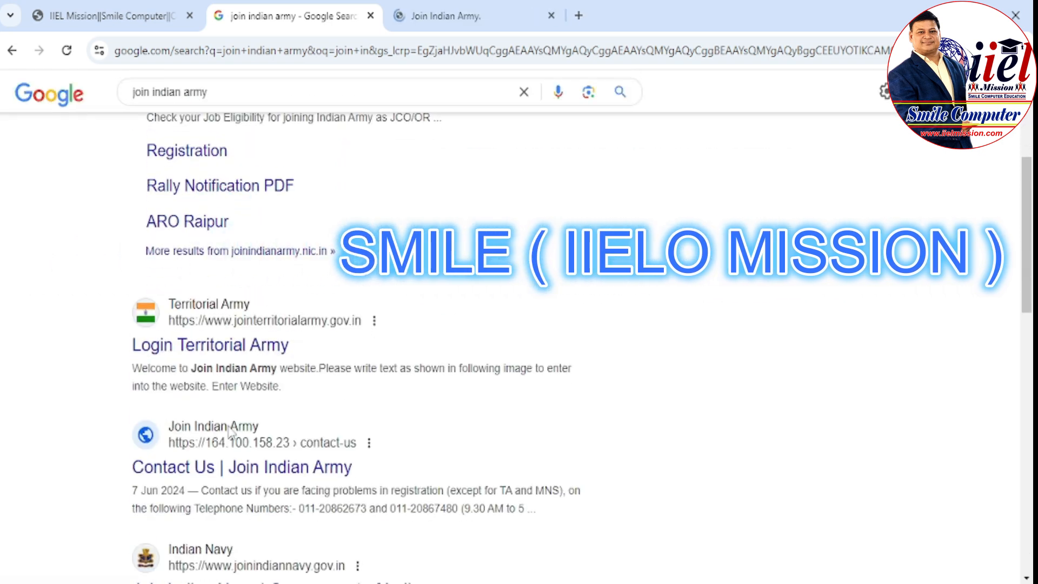
{"action": "scroll", "coordinate": [254, 465], "scroll_direction": "down", "scroll_amount": 3}
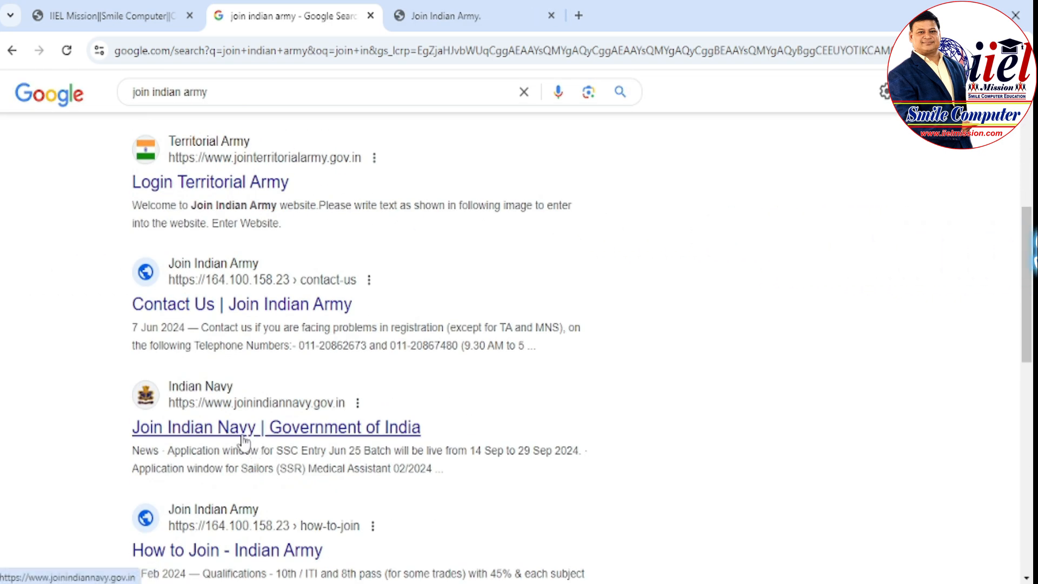
{"action": "middle_click", "coordinate": [244, 441]}
{"action": "key", "text": "ctrl+Tab"}
{"action": "scroll", "coordinate": [517, 378], "scroll_direction": "down", "scroll_amount": 8}
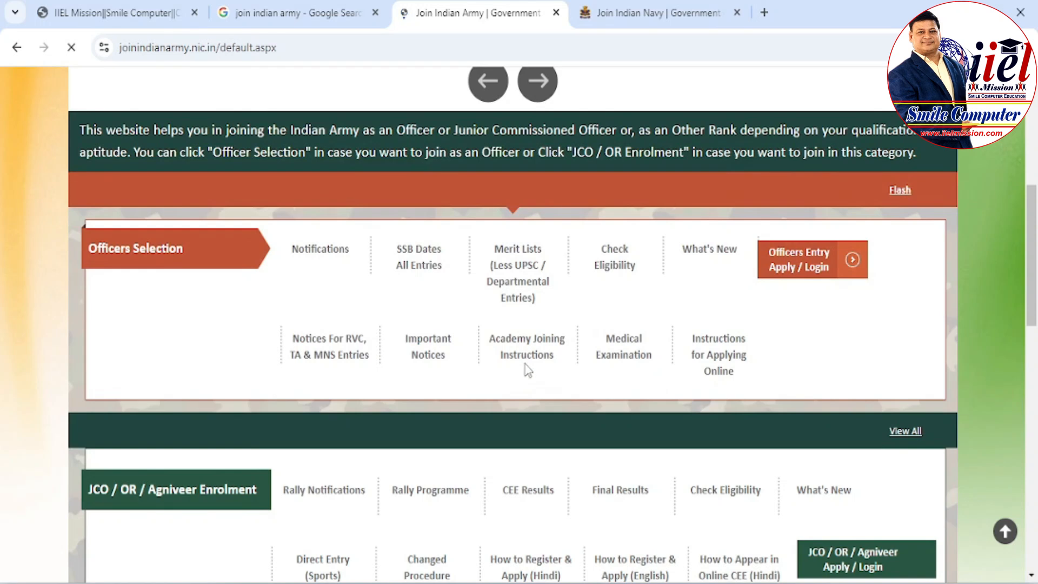
{"action": "scroll", "coordinate": [527, 370], "scroll_direction": "up", "scroll_amount": 6}
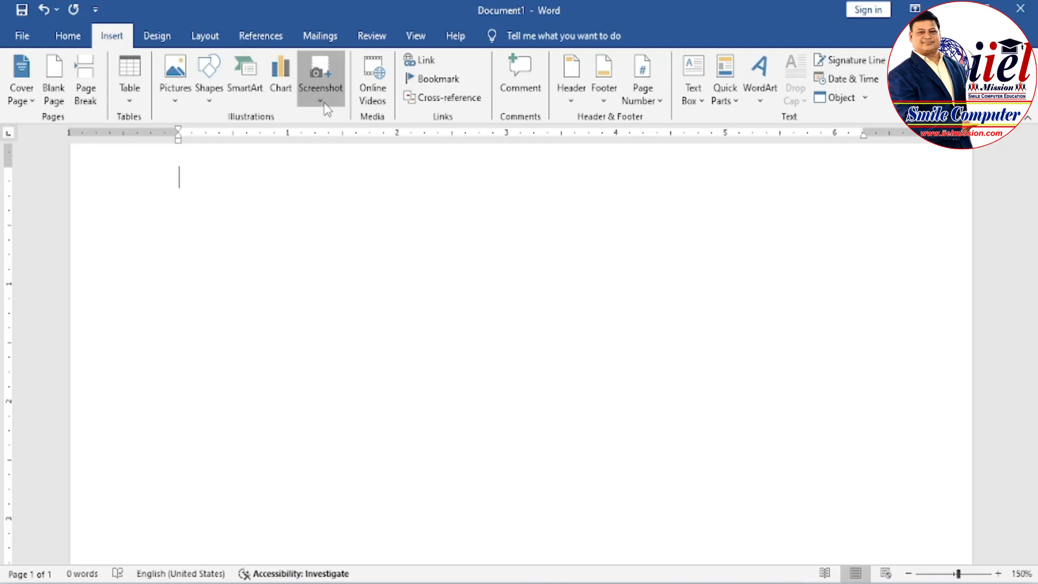
- In the Word document, insert a screenshot of the browser window showing the Join Indian Army homepage
{"action": "left_click", "coordinate": [323, 101]}
{"action": "left_click", "coordinate": [424, 184]}
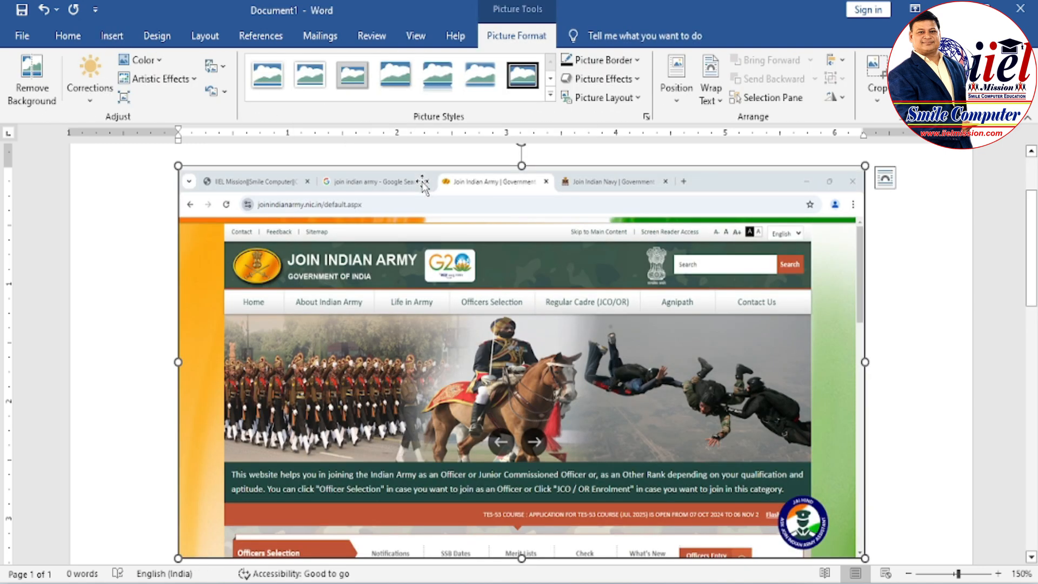
{"action": "scroll", "coordinate": [412, 255], "scroll_direction": "up", "scroll_amount": 3}
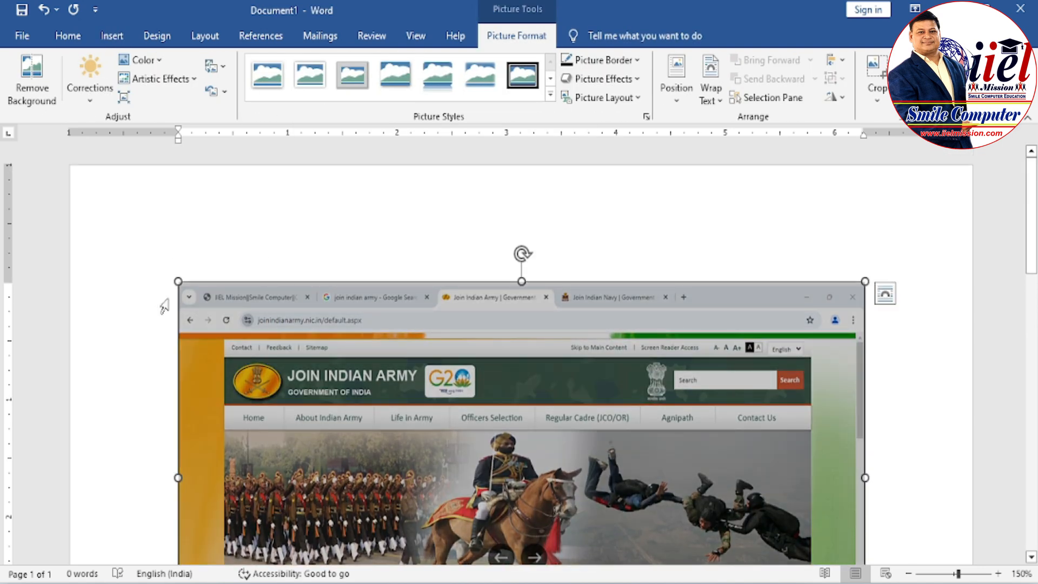
- Add the line "IF you want to join Indian army please refer to this website" above the screenshot
{"action": "left_click", "coordinate": [179, 300]}
{"action": "scroll", "coordinate": [179, 296], "scroll_direction": "down", "scroll_amount": 3}
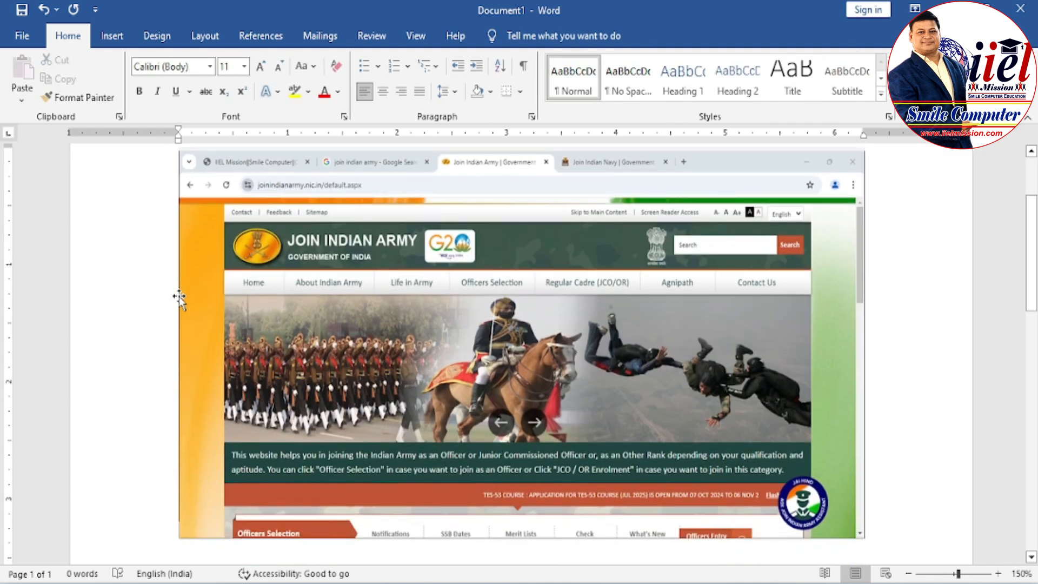
{"action": "key", "text": "Return"}
{"action": "type", "text": "IF"}
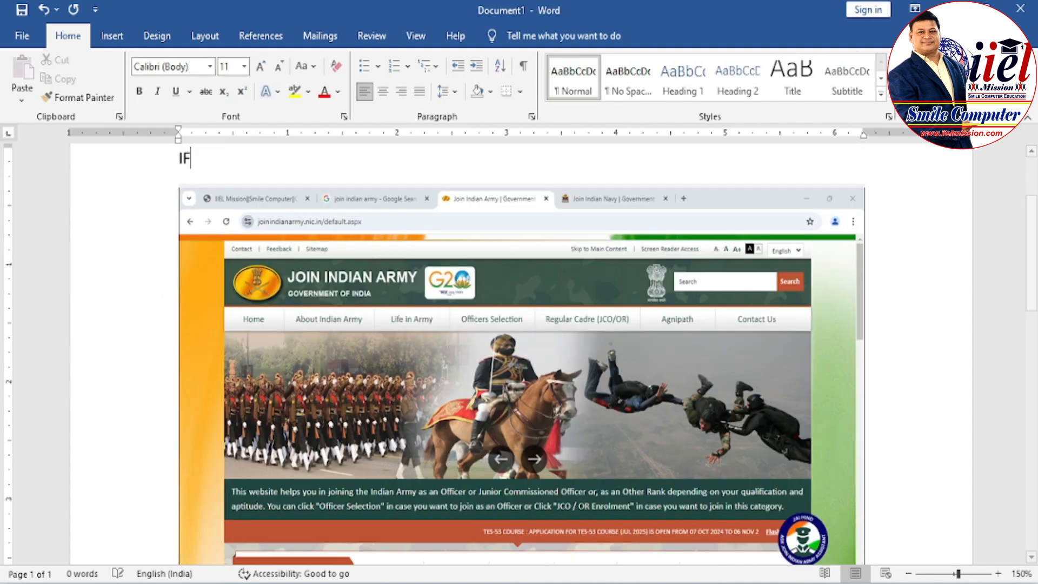
{"action": "type", "text": " YO"}
{"action": "key", "text": "BackSpace"}
{"action": "key", "text": "BackSpace"}
{"action": "type", "text": "ou"}
{"action": "key", "text": "BackSpace"}
{"action": "key", "text": "BackSpace"}
{"action": "type", "text": "you"}
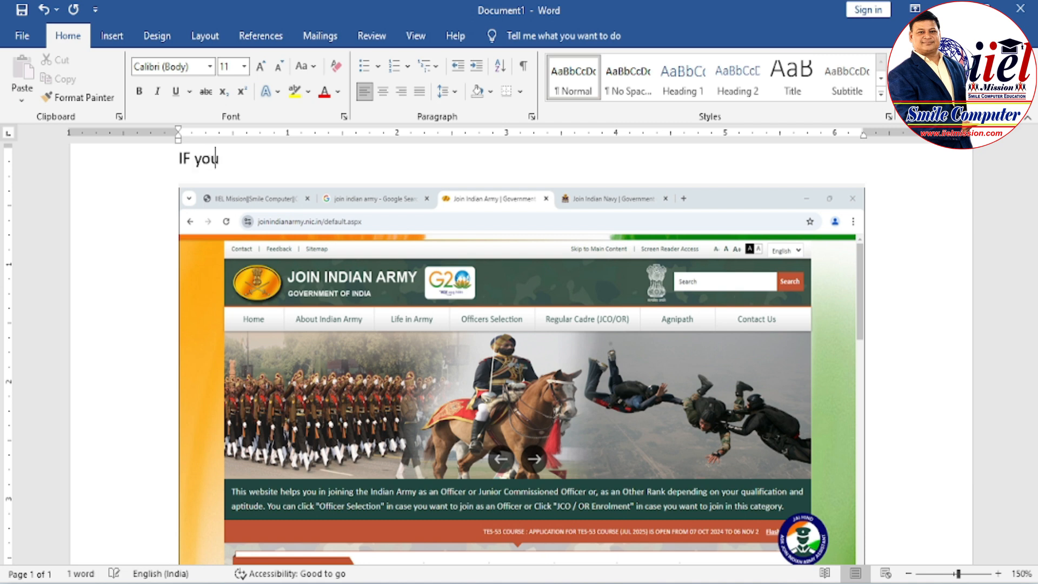
{"action": "type", "text": " want to join"}
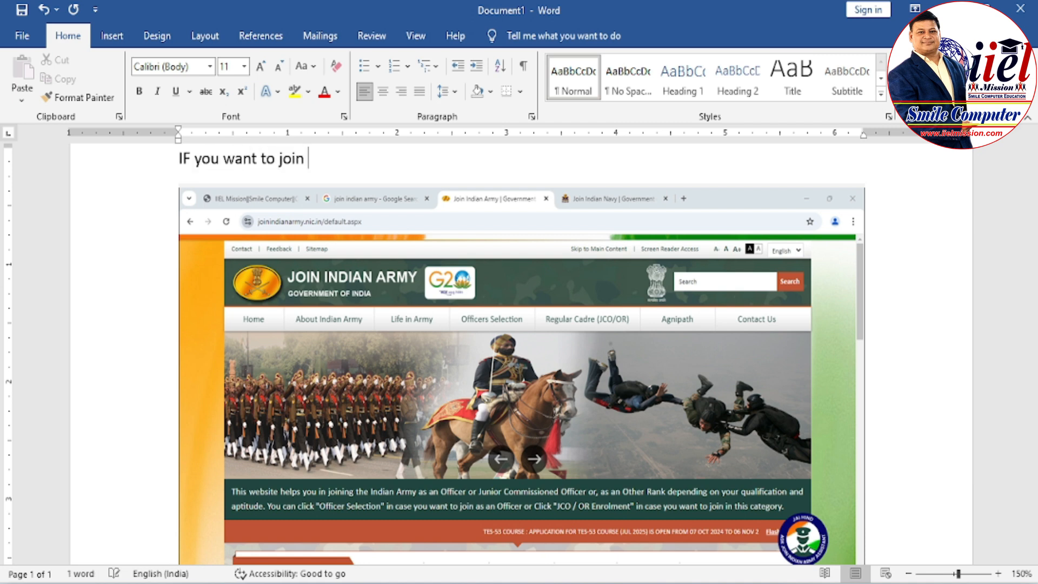
{"action": "type", "text": " indian army "}
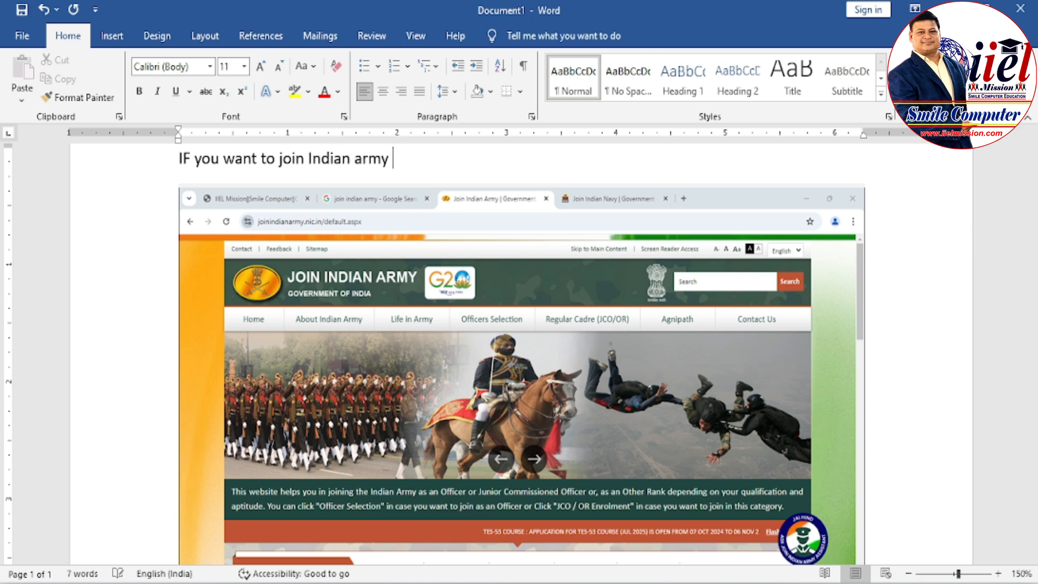
{"action": "type", "text": "please refer to"}
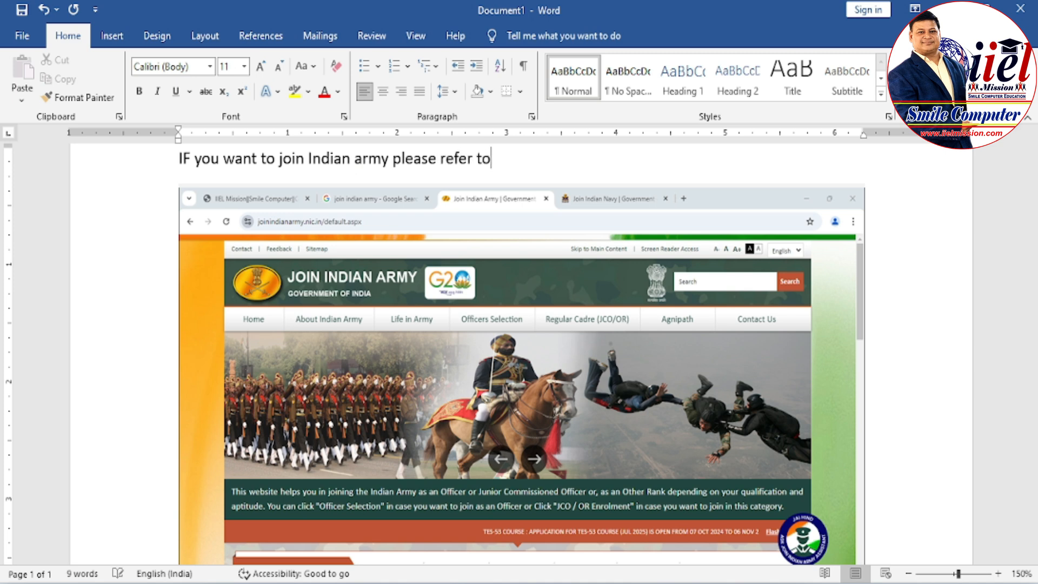
{"action": "type", "text": " this website"}
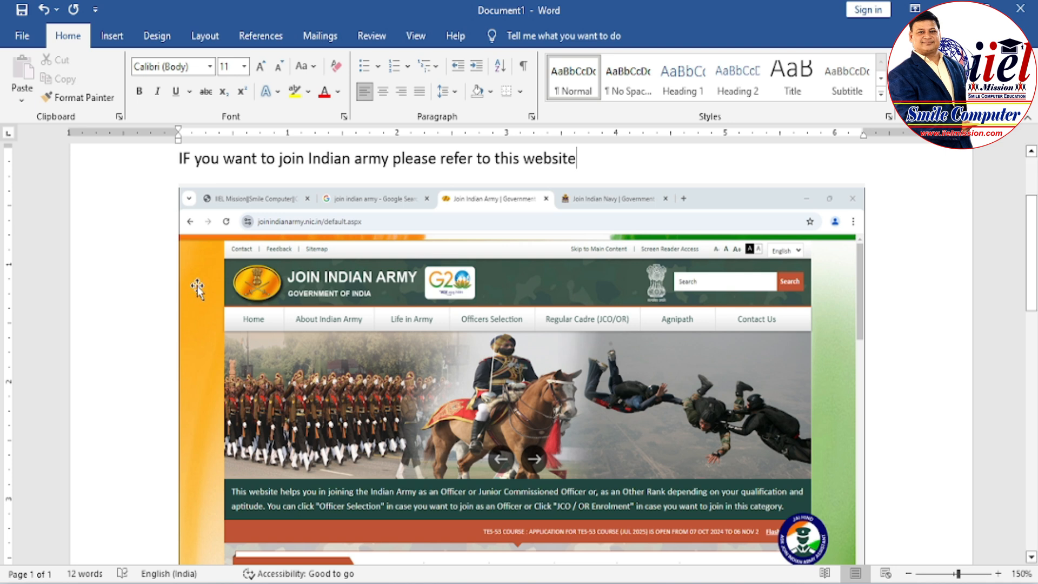
- Delete the Join Indian Army window screenshot below the text line
{"action": "scroll", "coordinate": [211, 297], "scroll_direction": "down", "scroll_amount": 3}
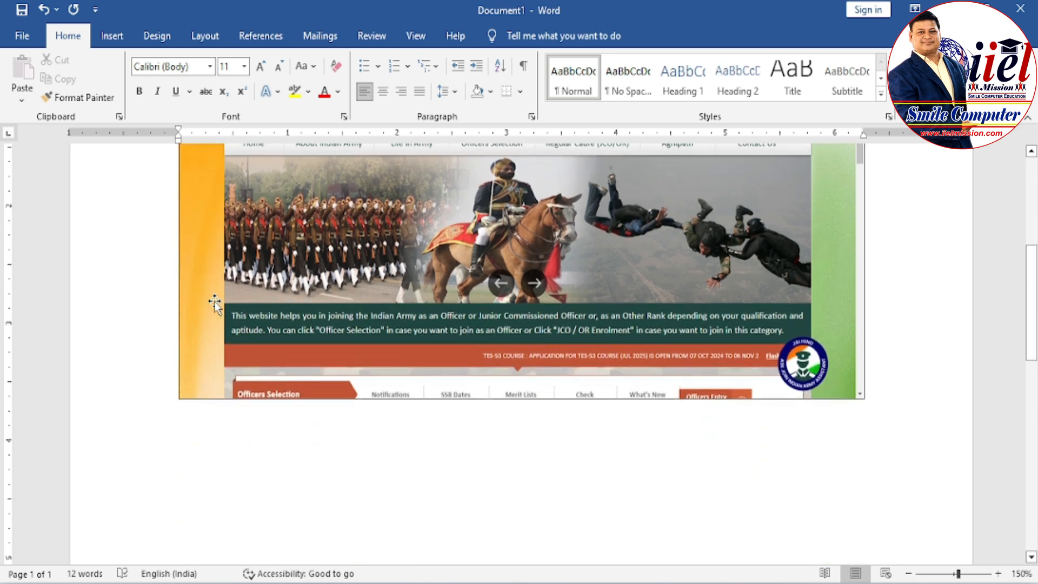
{"action": "left_click", "coordinate": [447, 341]}
{"action": "key", "text": "Delete"}
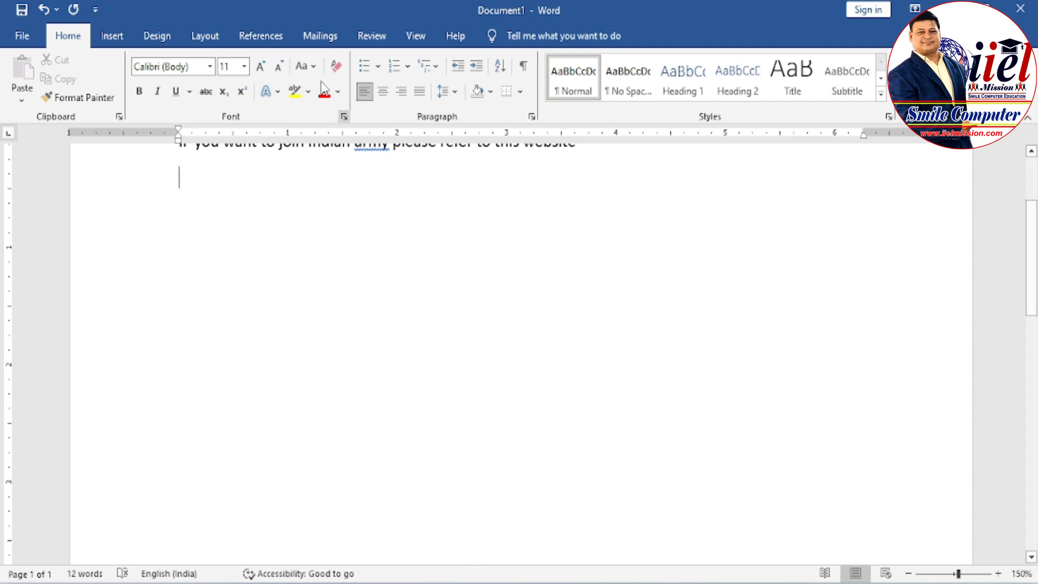
- Insert a screen clipping of the Indian Army homepage's Agniveer banner and the description band under it, and delete the picture
{"action": "left_click", "coordinate": [112, 36]}
{"action": "left_click", "coordinate": [321, 81]}
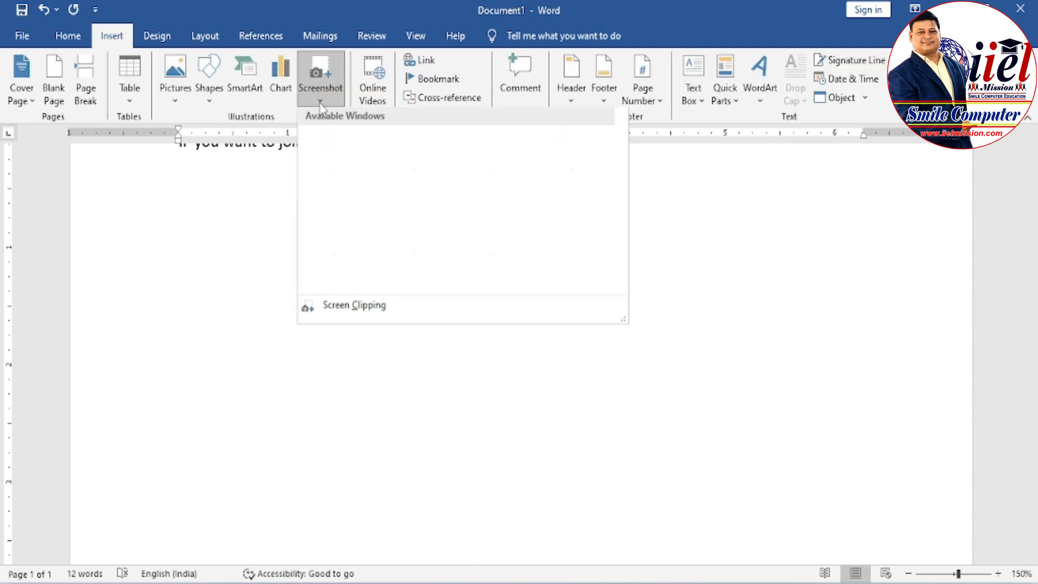
{"action": "left_click", "coordinate": [350, 305]}
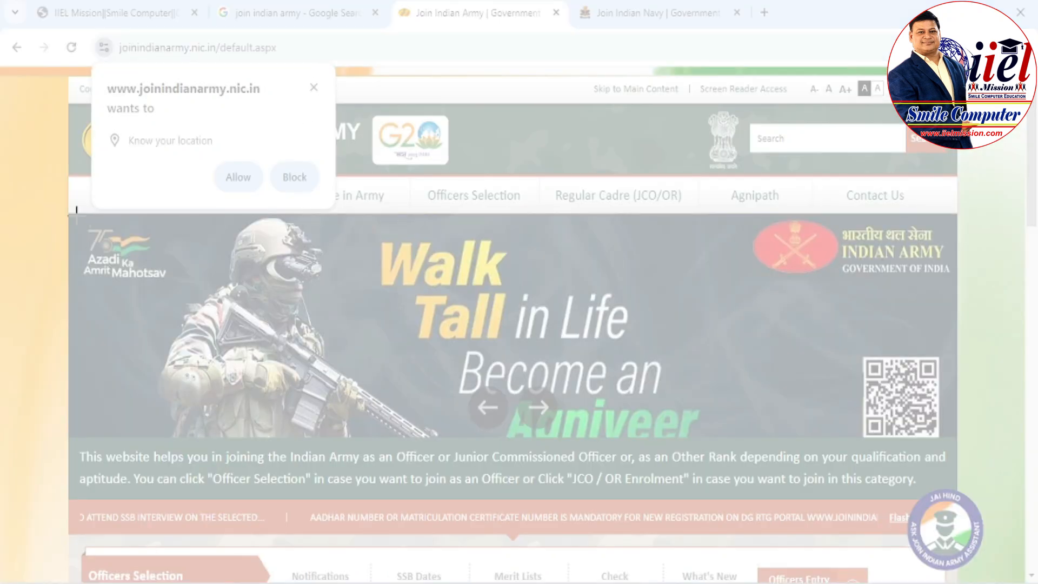
{"action": "left_click_drag", "start_coordinate": [65, 216], "coordinate": [956, 496]}
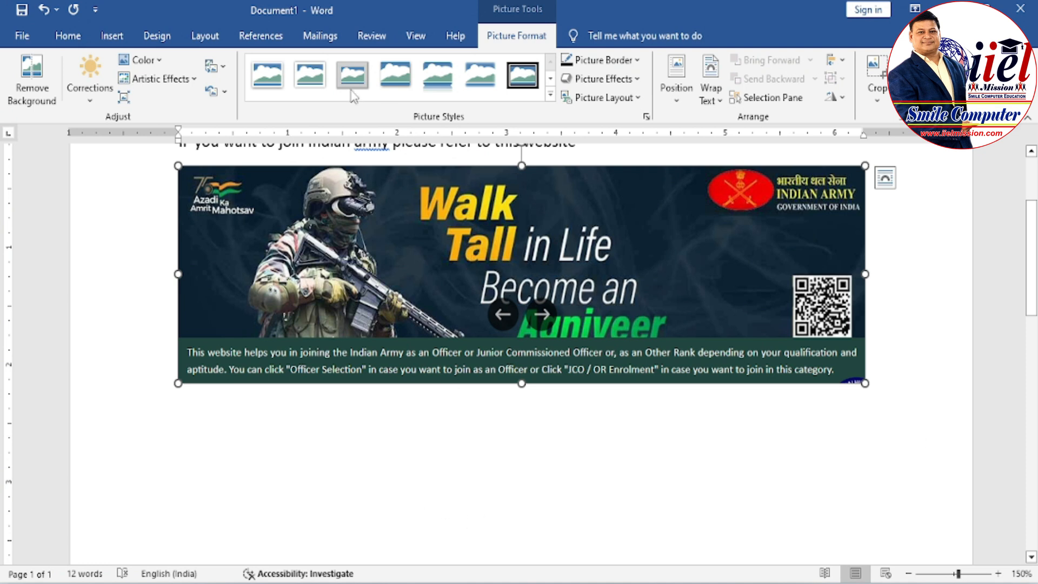
{"action": "left_click", "coordinate": [110, 37]}
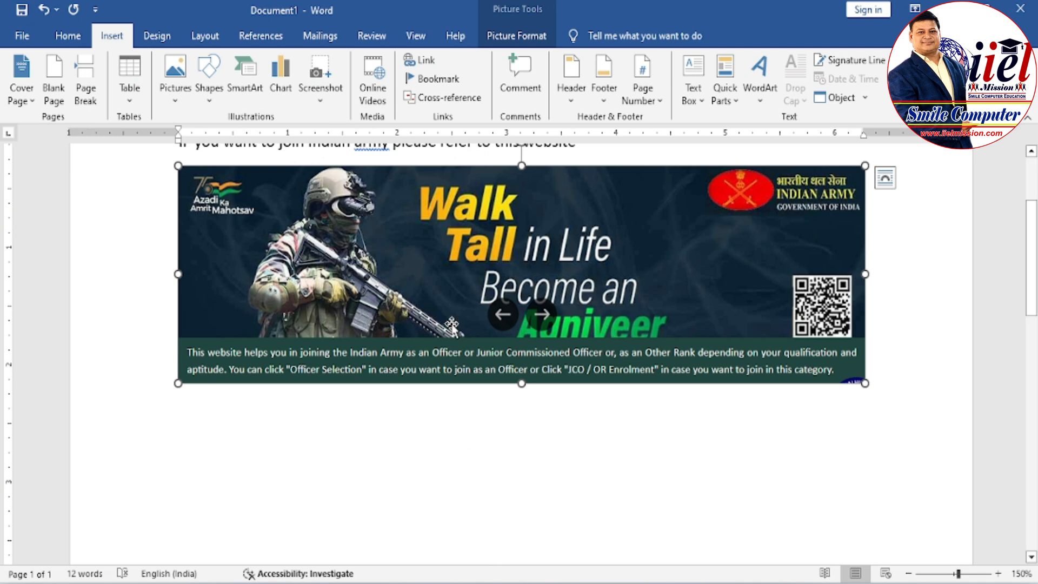
{"action": "key", "text": "Delete"}
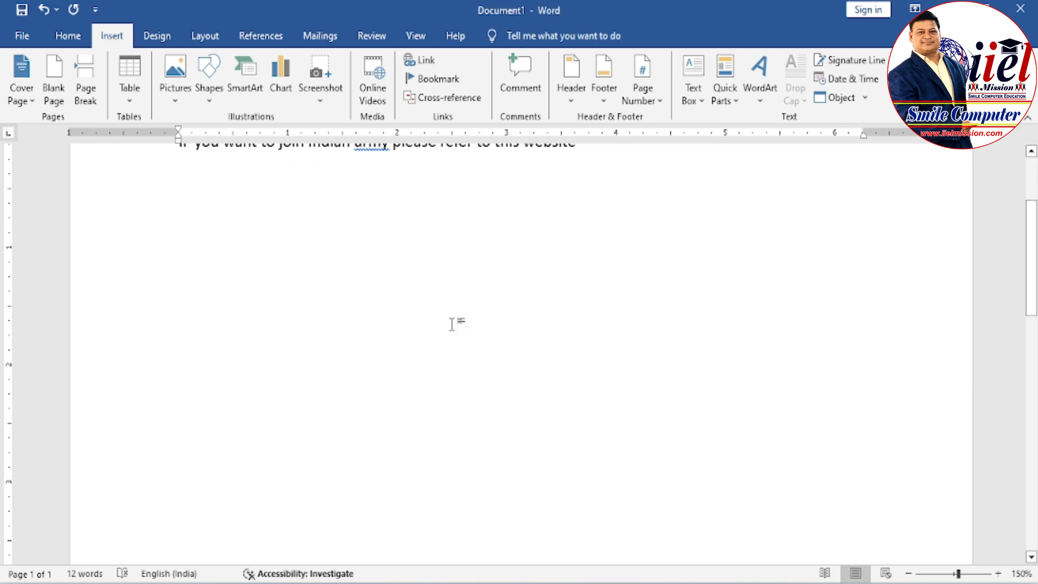
- Switch to the Smile Academy RTE Data workbook in Excel and dismiss the genuine Office notice
{"action": "mouse_move", "coordinate": [429, 581]}
{"action": "left_click", "coordinate": [429, 519]}
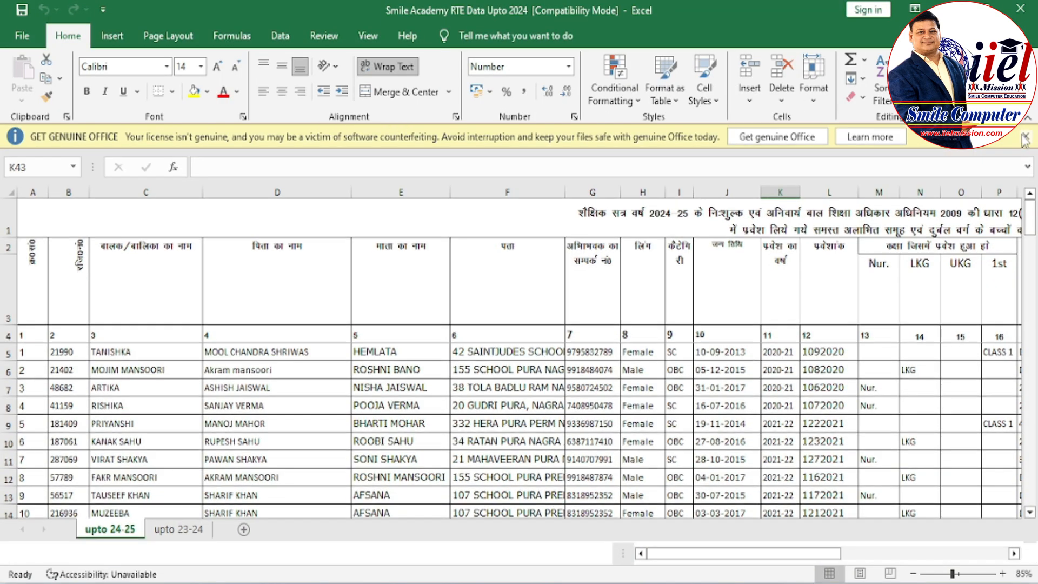
{"action": "left_click", "coordinate": [1026, 136]}
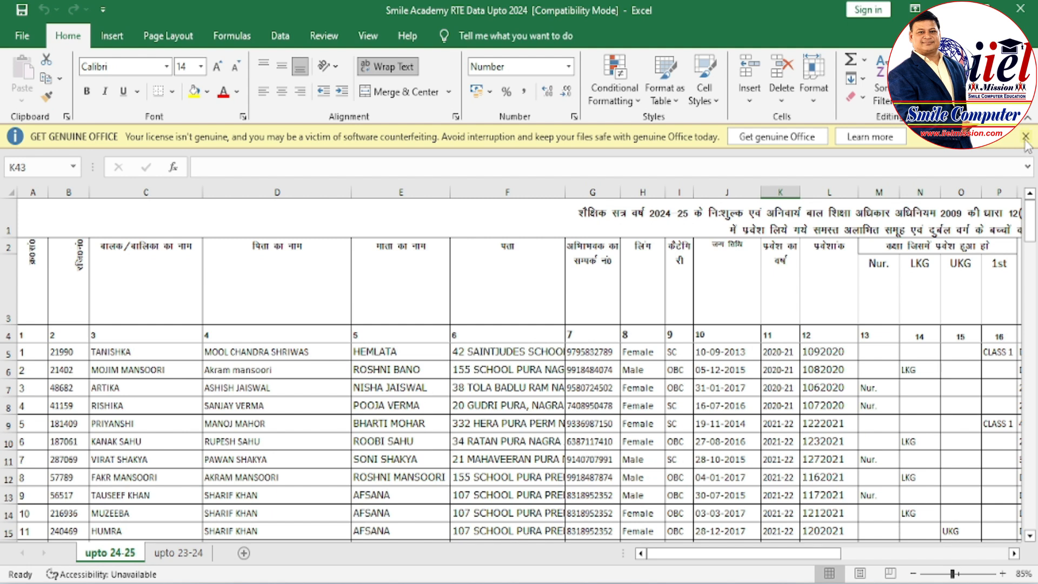
{"action": "left_click", "coordinate": [1026, 137]}
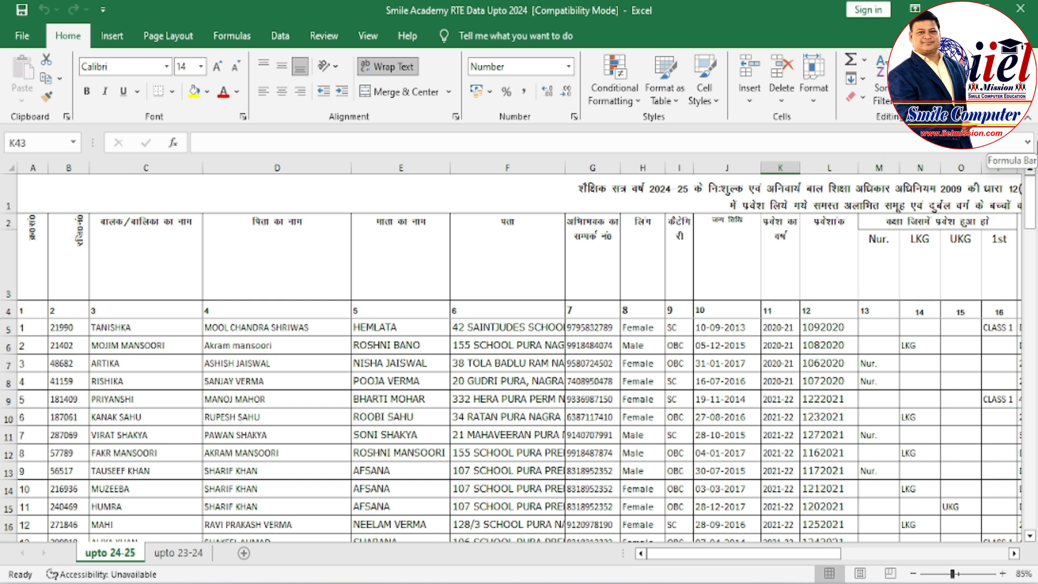
- Start a screen snip over the Excel workbook
{"action": "key", "text": "super+shift+s"}
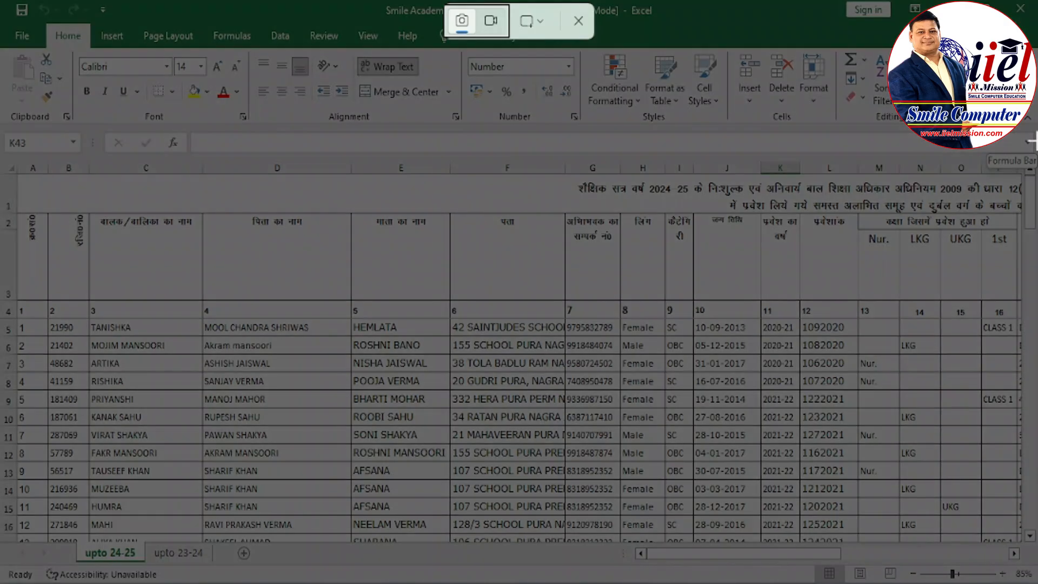